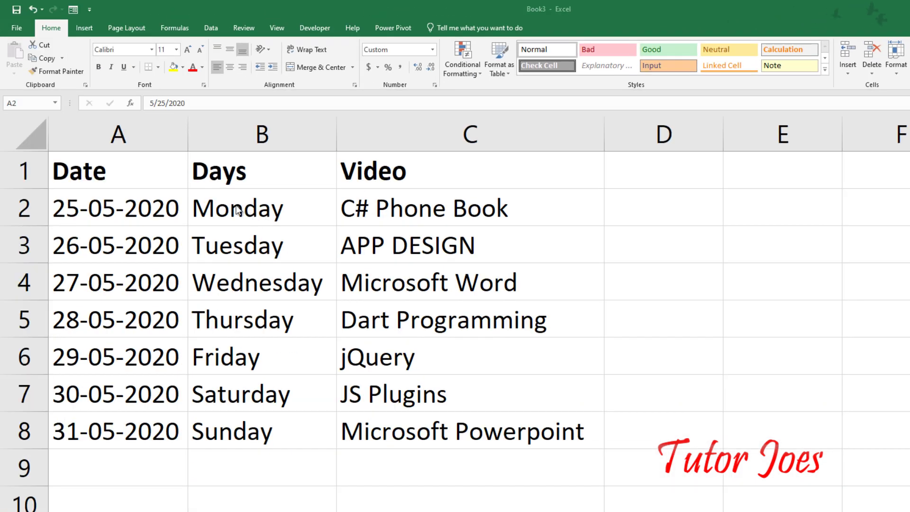
Step: Delete cell B2 in the Days column with the Shift cells up option, and undo the deletion
{"action": "left_click", "coordinate": [262, 207]}
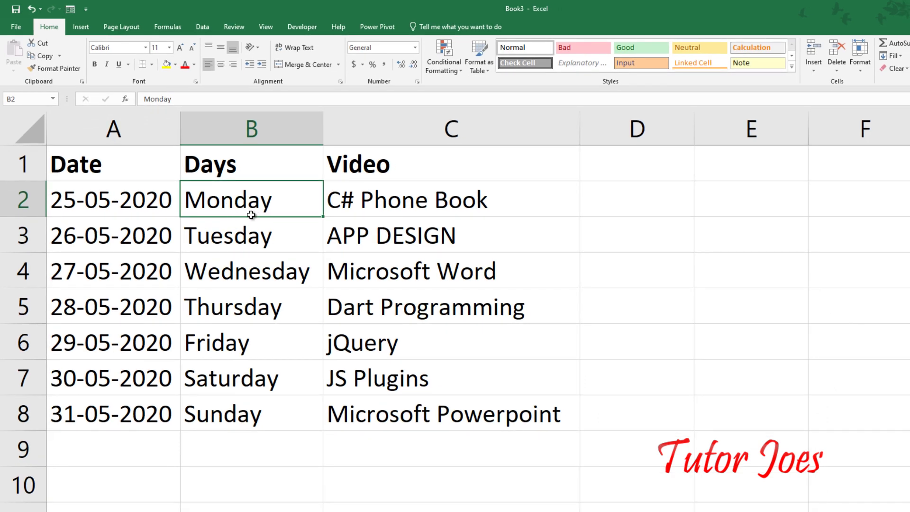
{"action": "left_click", "coordinate": [837, 65]}
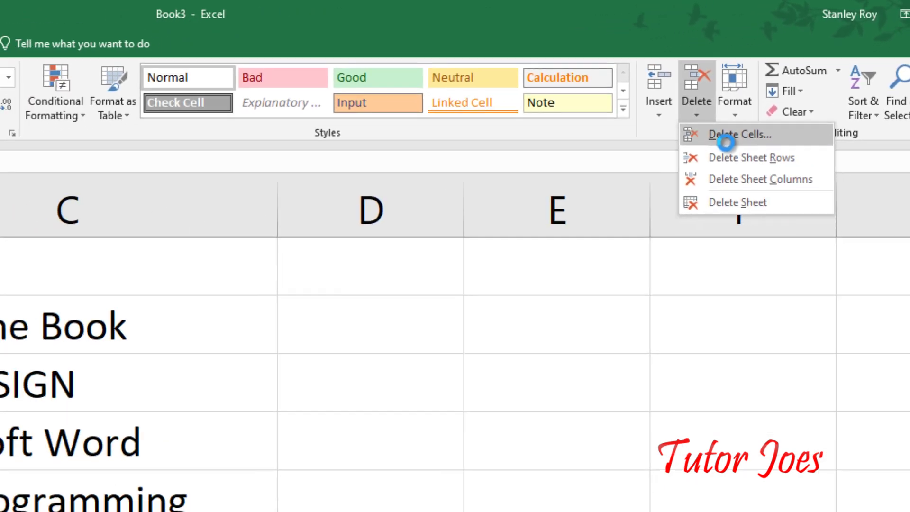
{"action": "left_click", "coordinate": [673, 182]}
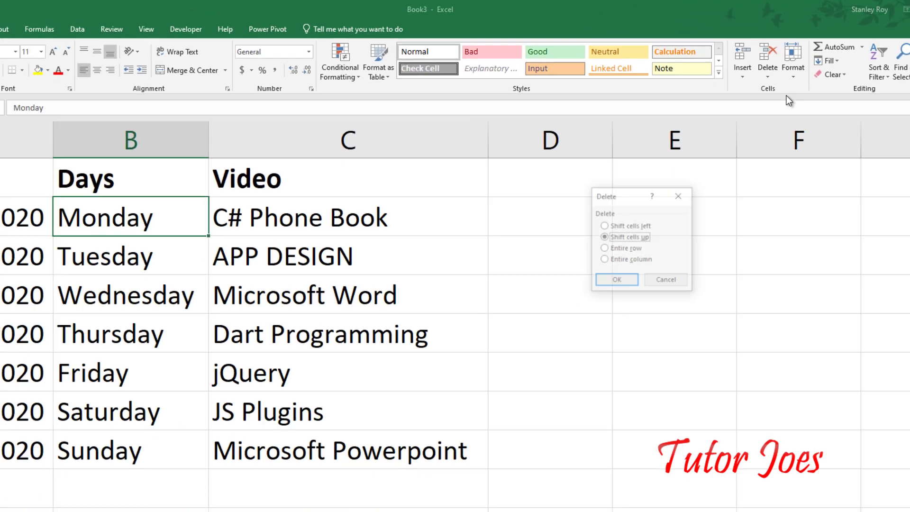
{"action": "left_click_drag", "start_coordinate": [657, 178], "coordinate": [555, 161]}
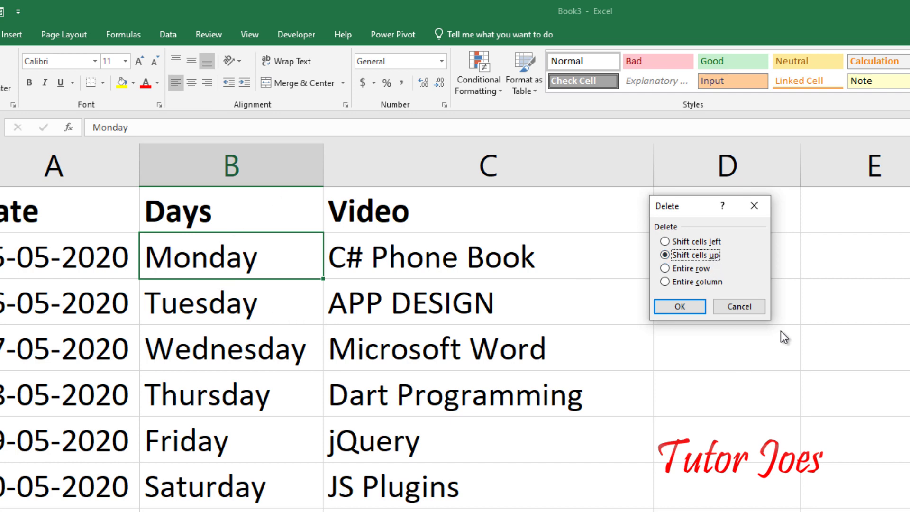
{"action": "left_click", "coordinate": [680, 306]}
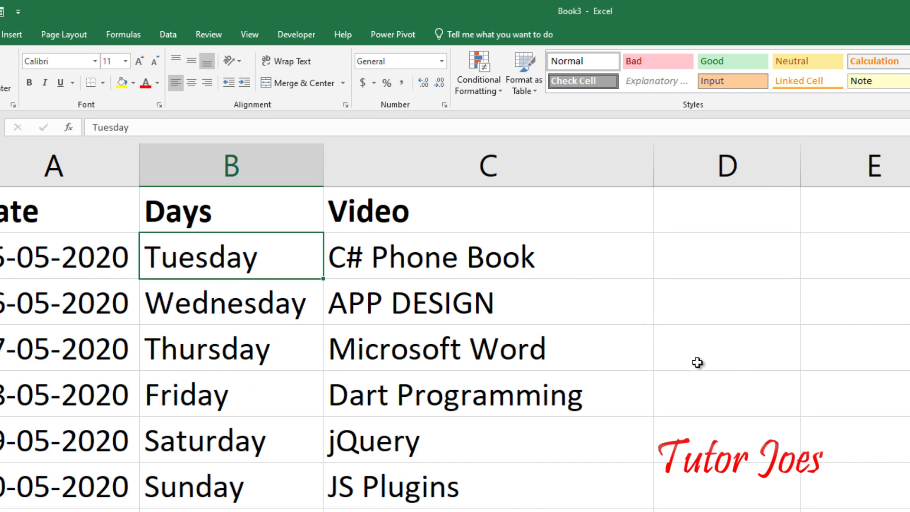
{"action": "key", "text": "ctrl+z"}
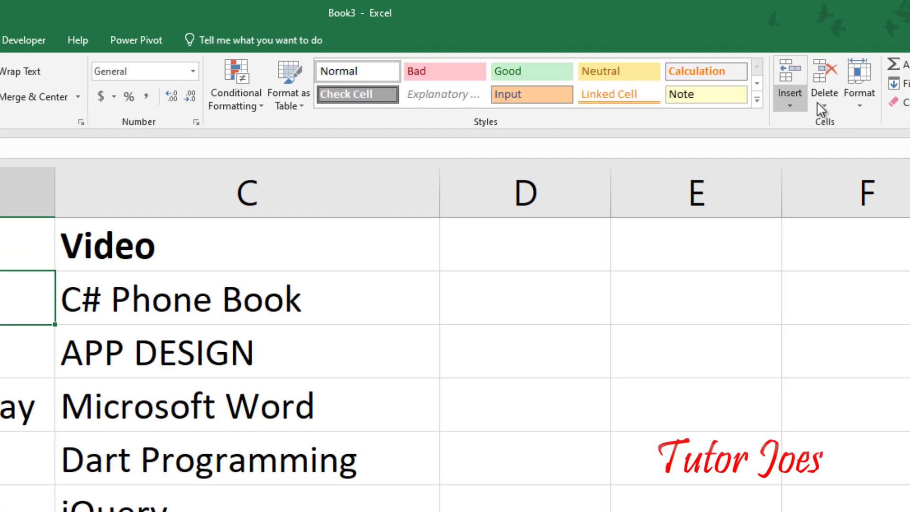
Step: Delete cell B2 with the Shift cells left option, and undo the deletion
{"action": "left_click", "coordinate": [867, 90]}
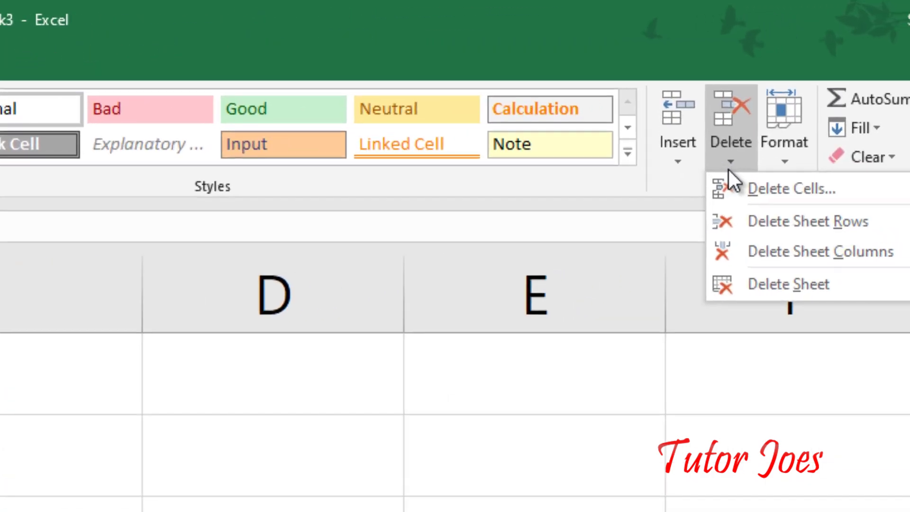
{"action": "left_click", "coordinate": [733, 188]}
{"action": "left_click", "coordinate": [796, 162]}
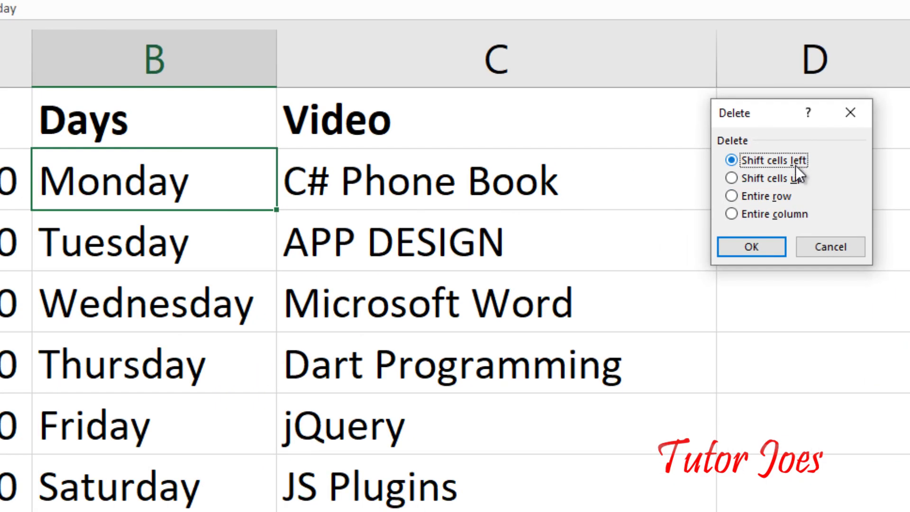
{"action": "left_click", "coordinate": [775, 250]}
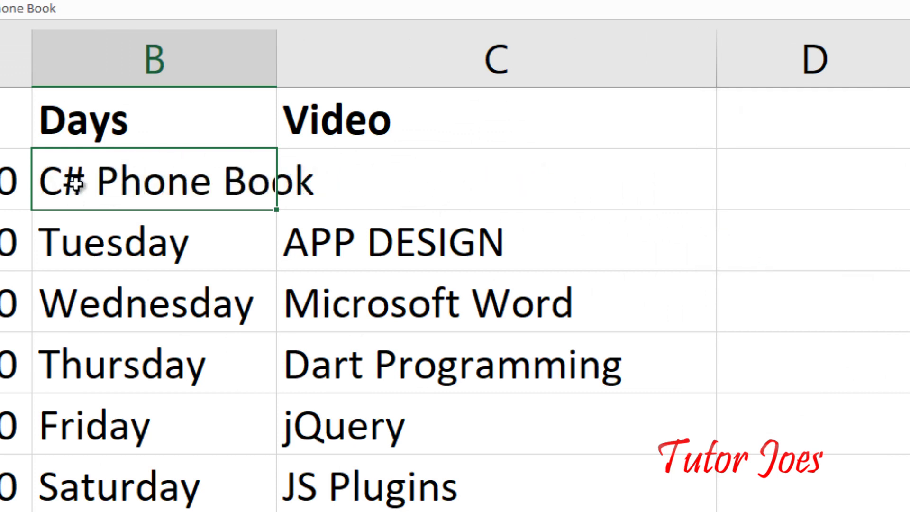
{"action": "key", "text": "ctrl+z"}
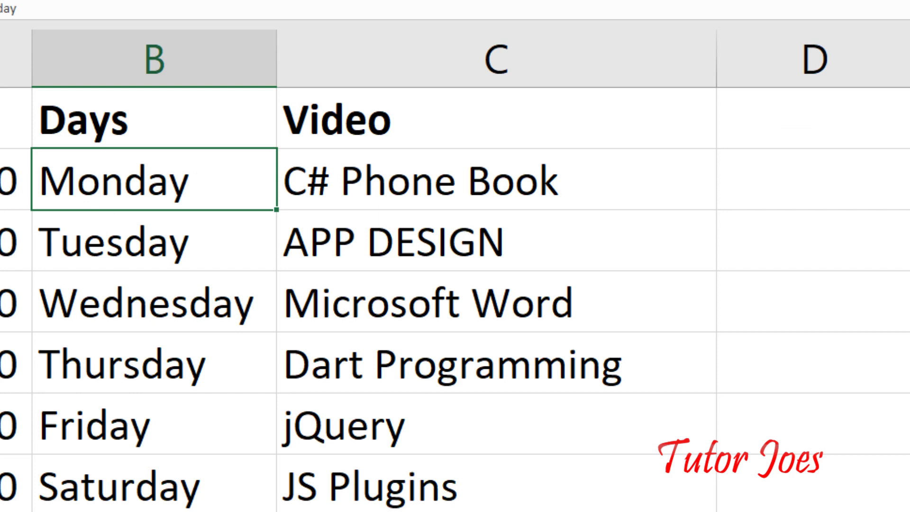
Step: Delete the entire row containing cell B2 with the Entire row option, and undo the deletion
{"action": "key", "text": "ctrl+minus"}
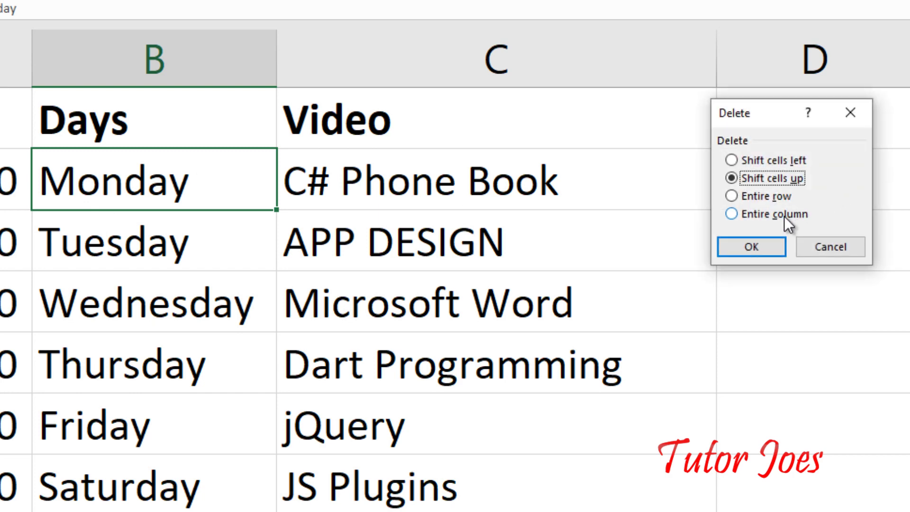
{"action": "left_click", "coordinate": [768, 197]}
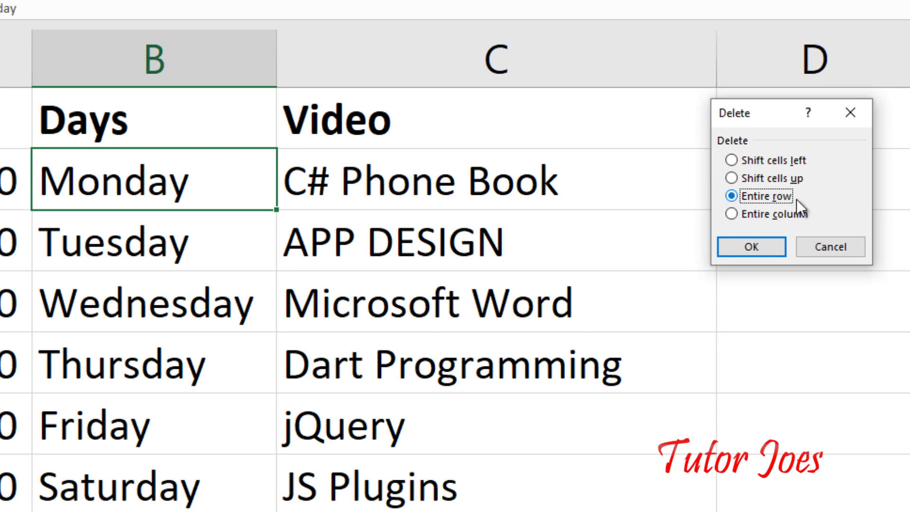
{"action": "left_click", "coordinate": [758, 247]}
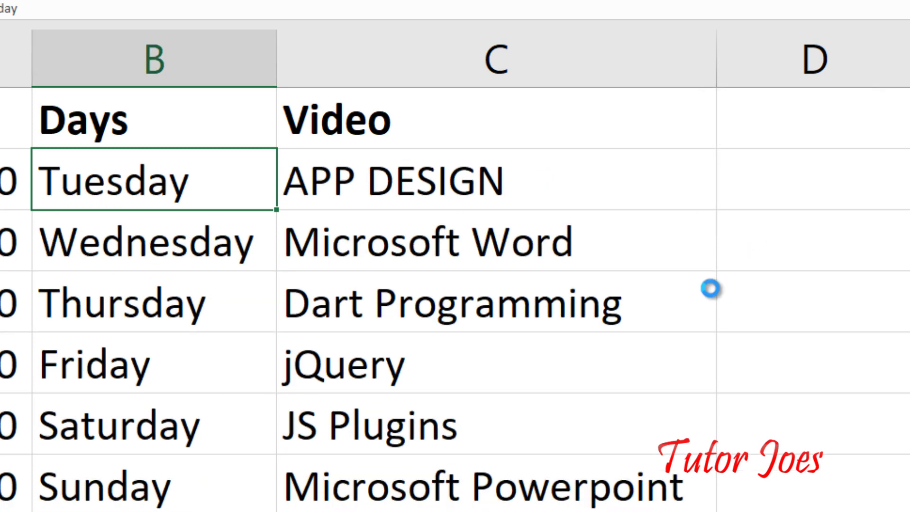
{"action": "key", "text": "ctrl+z"}
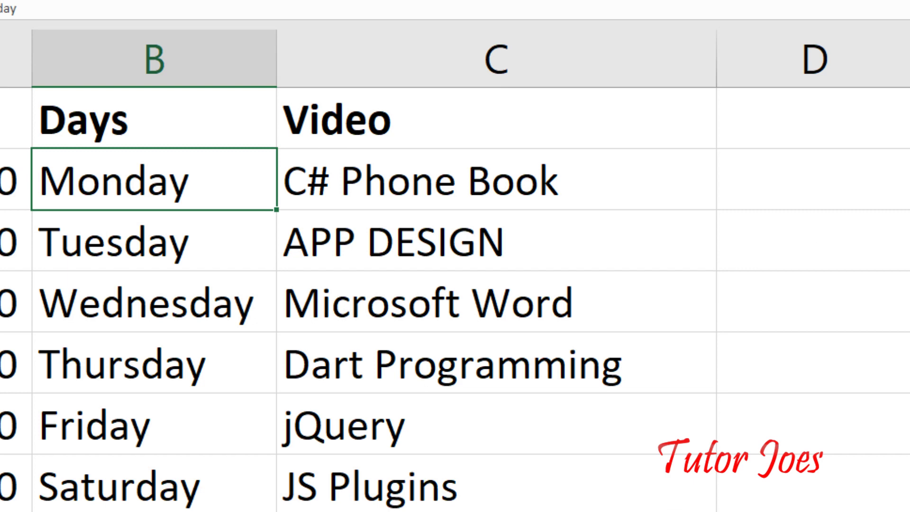
Step: Delete the entire column containing cell B2 with the Entire column option, and undo the deletion
{"action": "key", "text": "ctrl+minus"}
{"action": "left_click", "coordinate": [791, 213]}
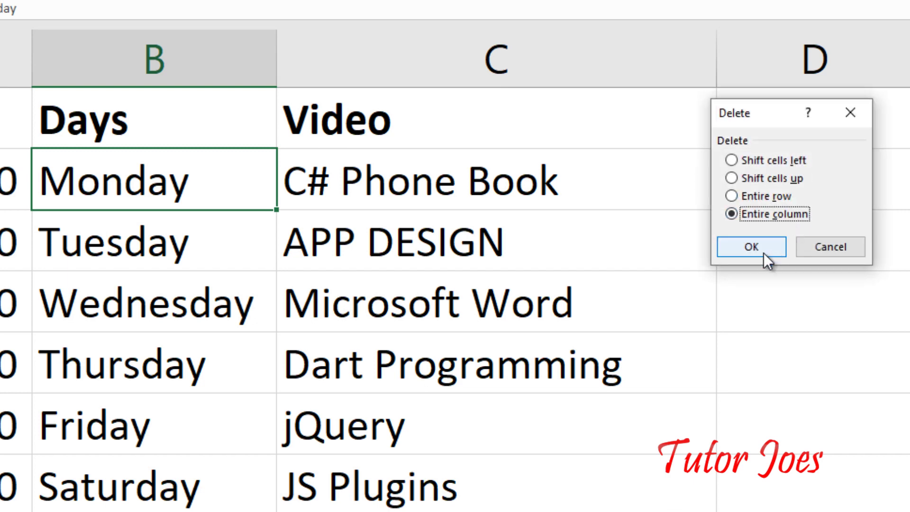
{"action": "left_click", "coordinate": [773, 245]}
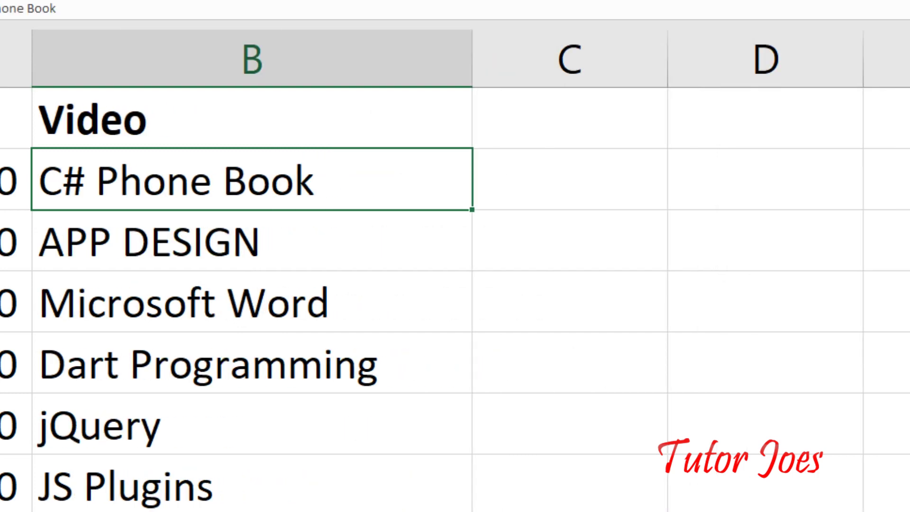
{"action": "key", "text": "ctrl+z"}
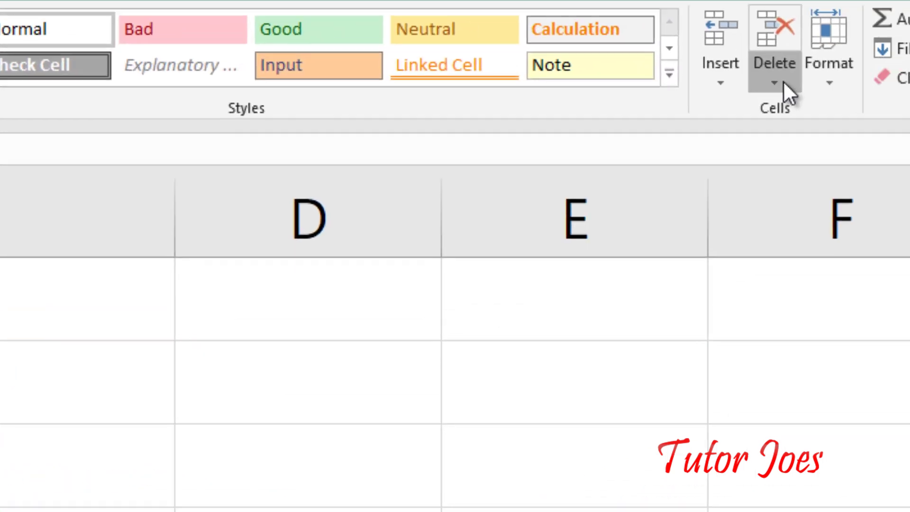
Step: Select the whole Days column B, remove it with Delete Sheet Columns, and undo the removal
{"action": "left_click", "coordinate": [783, 82]}
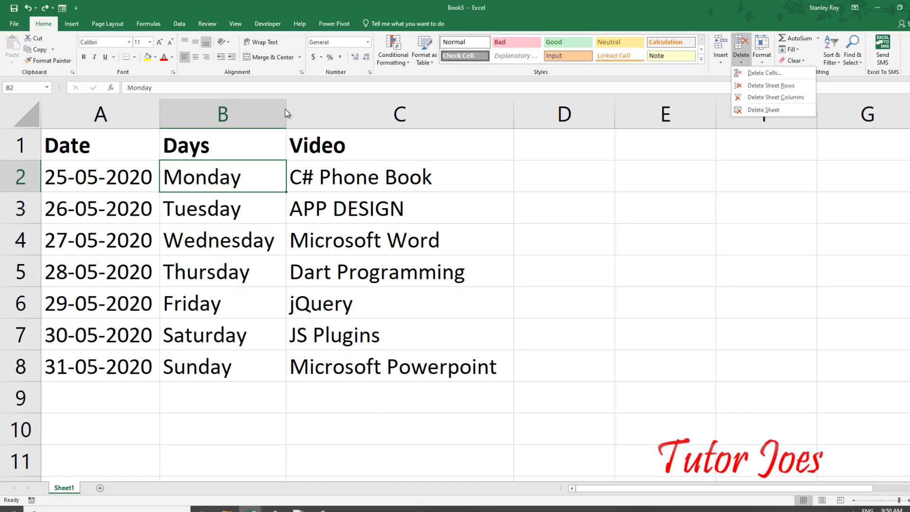
{"action": "left_click", "coordinate": [268, 114]}
{"action": "left_click", "coordinate": [269, 113]}
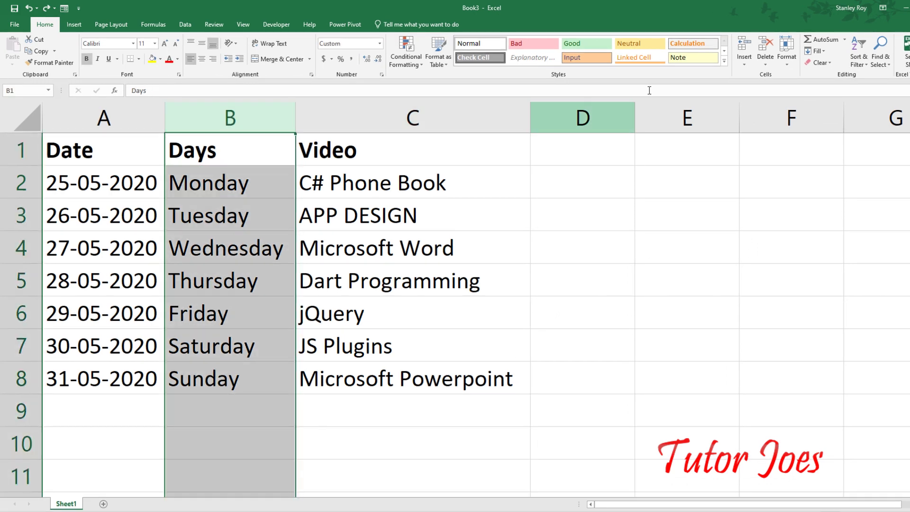
{"action": "left_click", "coordinate": [765, 66]}
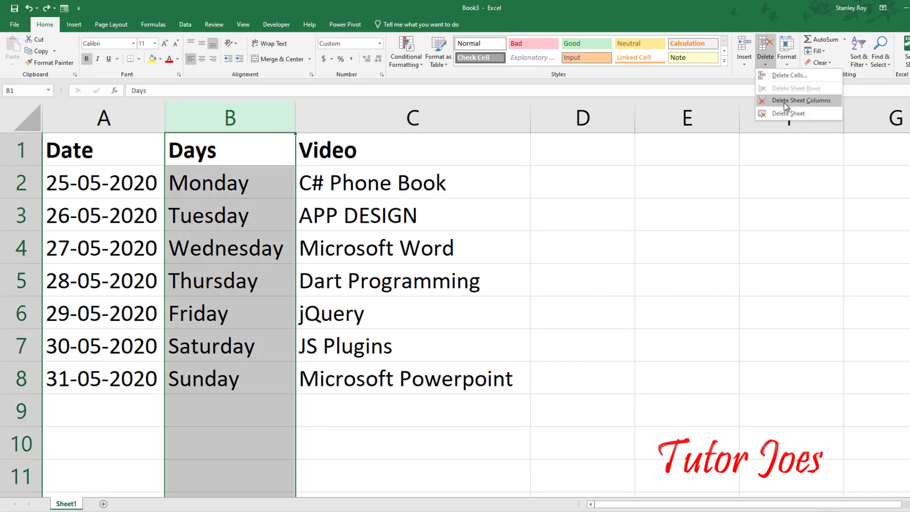
{"action": "left_click", "coordinate": [792, 101]}
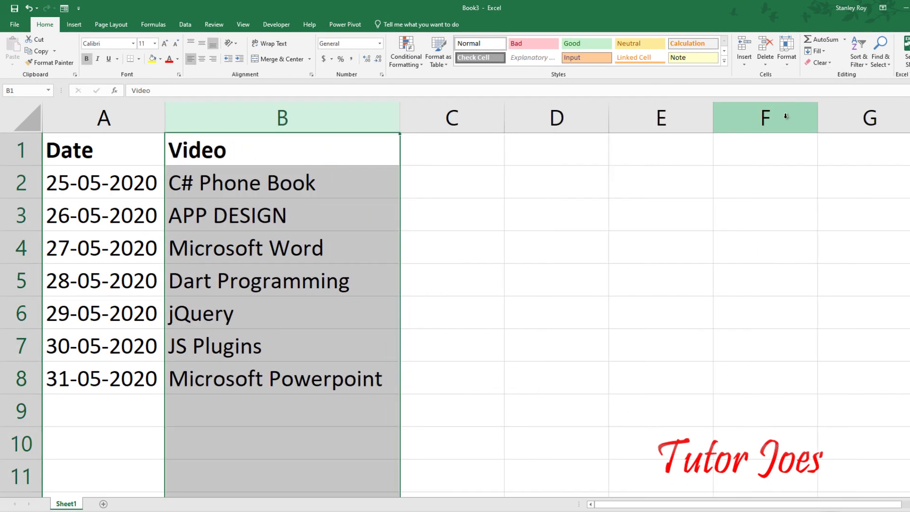
{"action": "key", "text": "ctrl+z"}
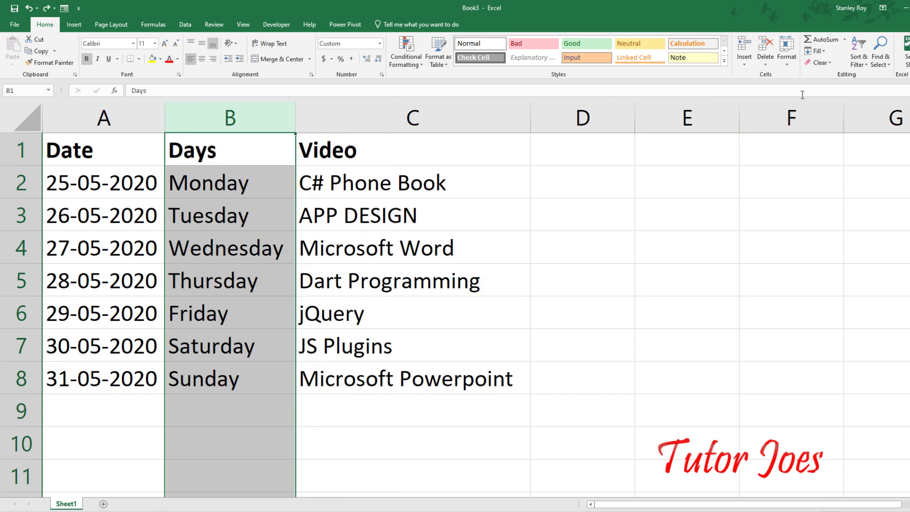
Step: Select row 3 with the Tuesday entry, remove it with Delete Sheet Rows, and undo the removal
{"action": "left_click", "coordinate": [27, 216]}
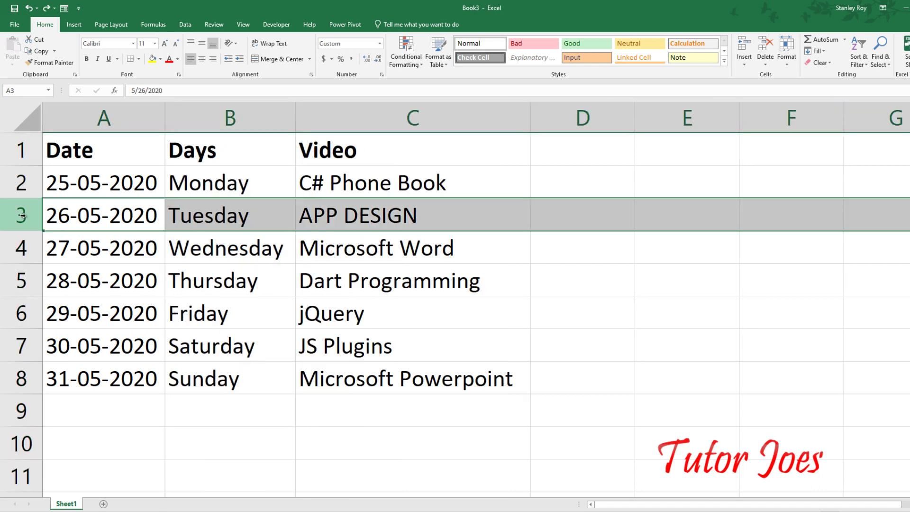
{"action": "left_click", "coordinate": [765, 61]}
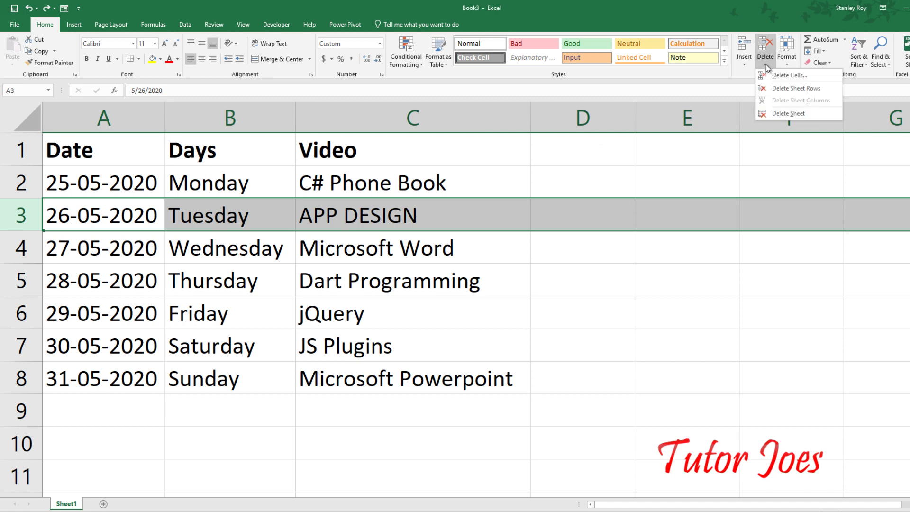
{"action": "left_click", "coordinate": [798, 95]}
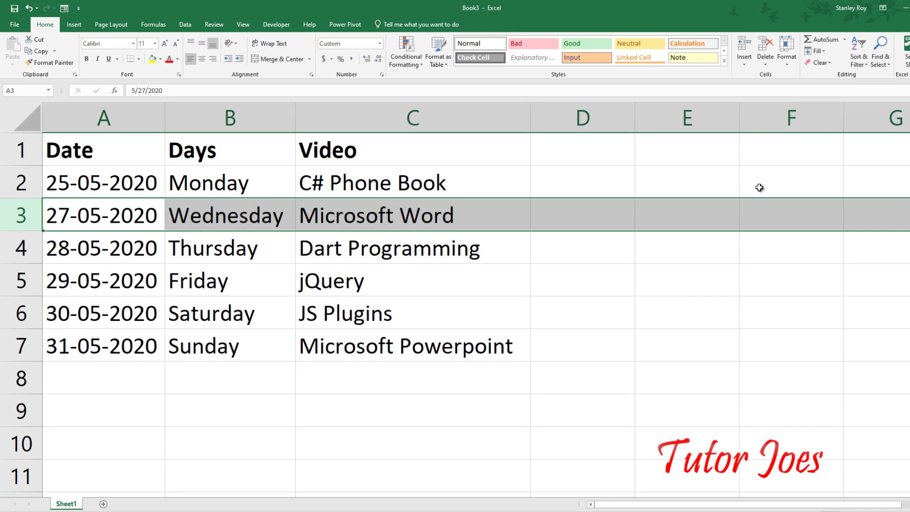
{"action": "key", "text": "ctrl+z"}
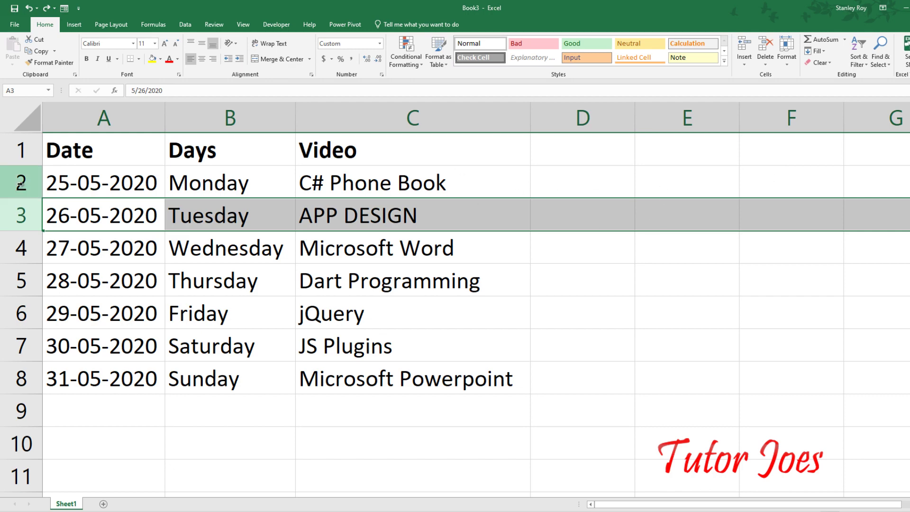
Step: Copy the table range A1:C9 from Sheet1 into a new sheet starting at A1, and fit column A to its dates
{"action": "left_click_drag", "start_coordinate": [78, 159], "coordinate": [459, 403]}
{"action": "key", "text": "ctrl+c"}
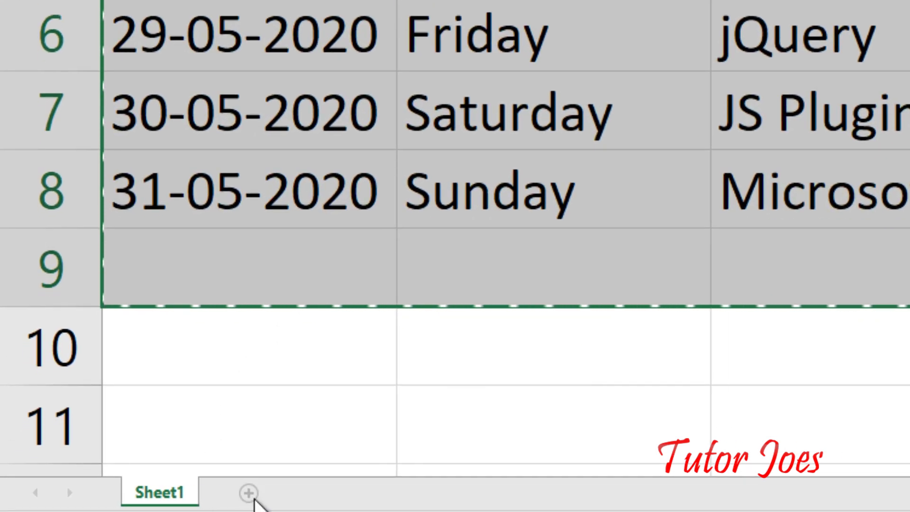
{"action": "left_click", "coordinate": [248, 493]}
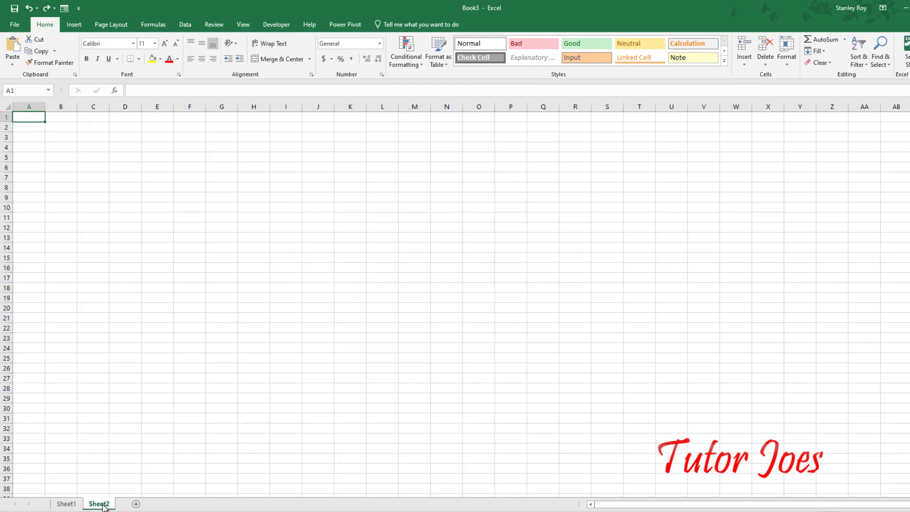
{"action": "key", "text": "ctrl+v"}
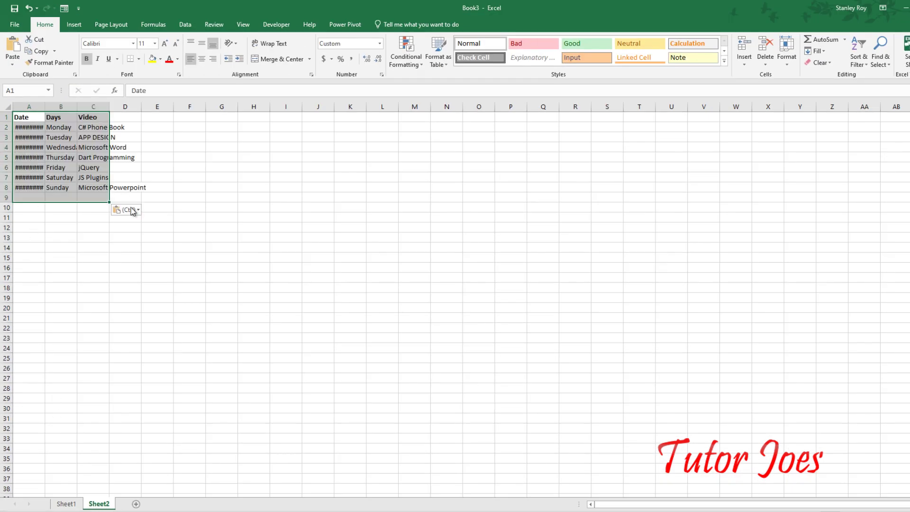
{"action": "scroll", "coordinate": [132, 210], "scroll_direction": "up", "scroll_amount": 10}
{"action": "double_click", "coordinate": [143, 105]}
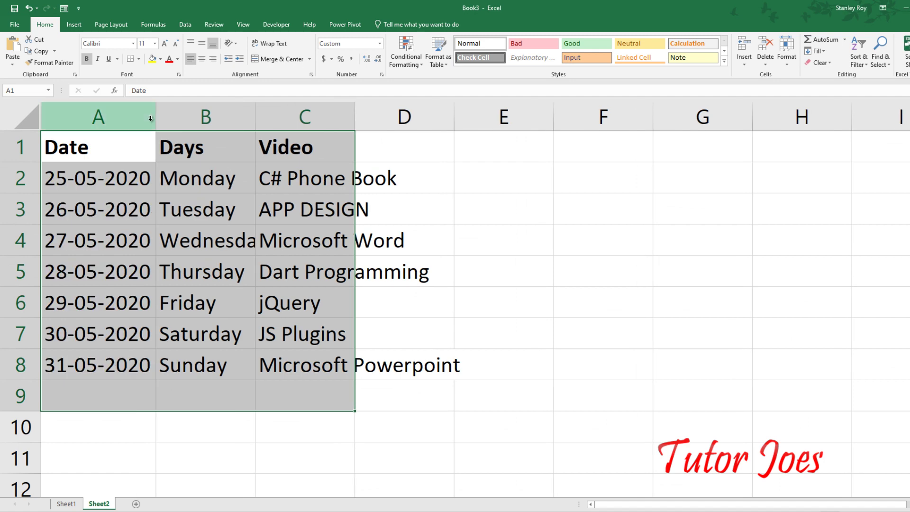
Step: Delete the whole Sheet2 with Delete Sheet, confirming the permanent deletion, and deselect the table range on Sheet1
{"action": "left_click", "coordinate": [234, 219]}
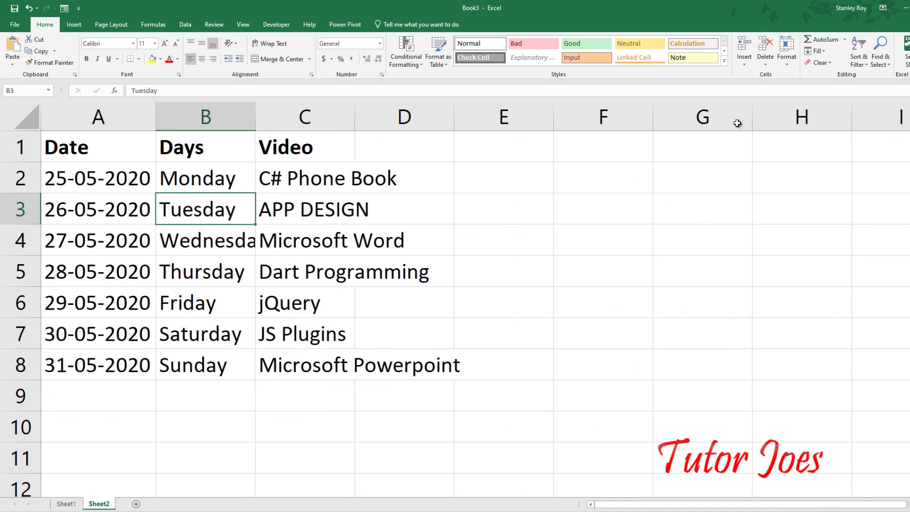
{"action": "left_click", "coordinate": [767, 63]}
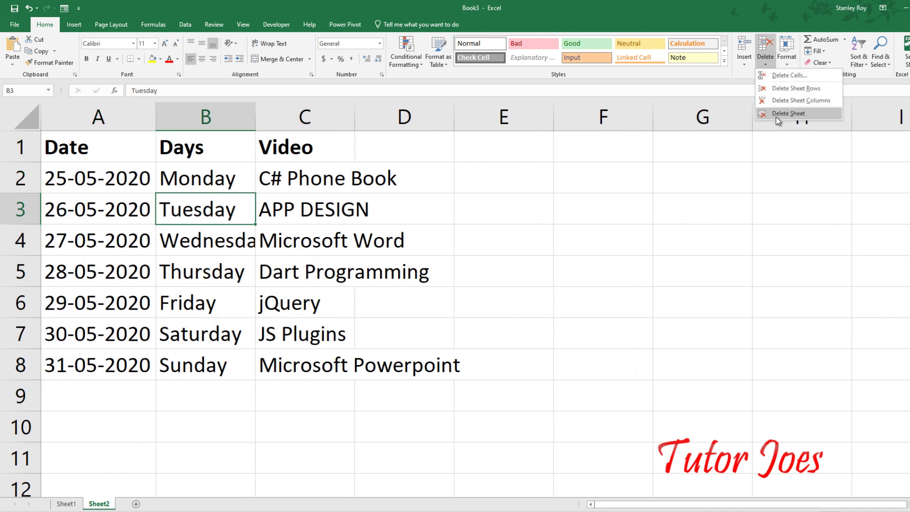
{"action": "left_click", "coordinate": [775, 117]}
{"action": "left_click_drag", "start_coordinate": [549, 306], "coordinate": [596, 202]}
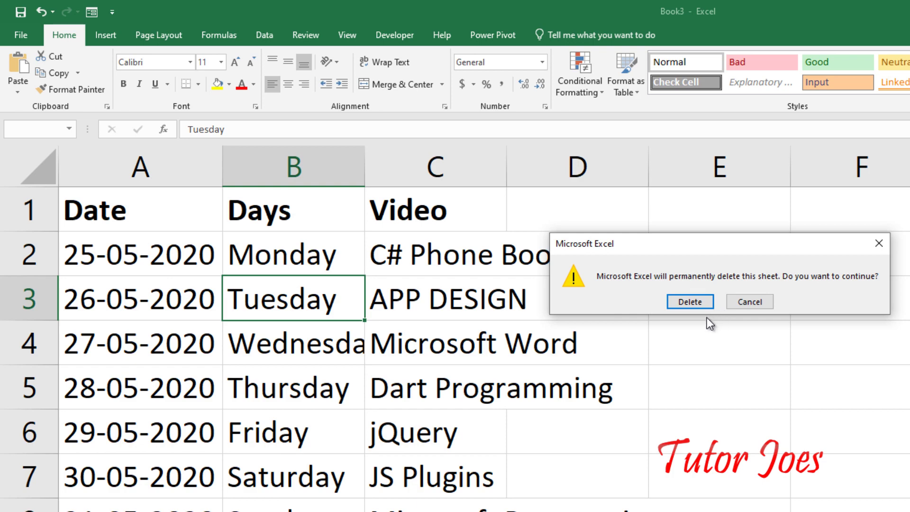
{"action": "left_click", "coordinate": [702, 299]}
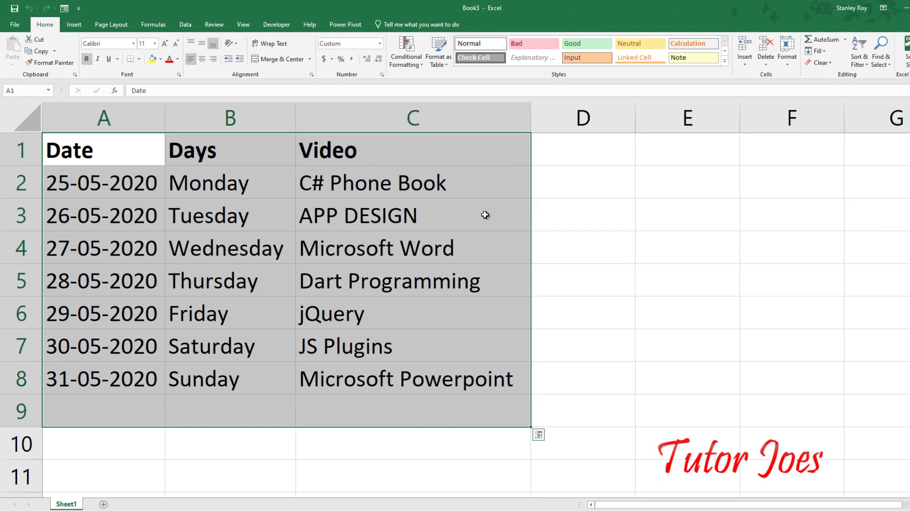
{"action": "left_click", "coordinate": [580, 357]}
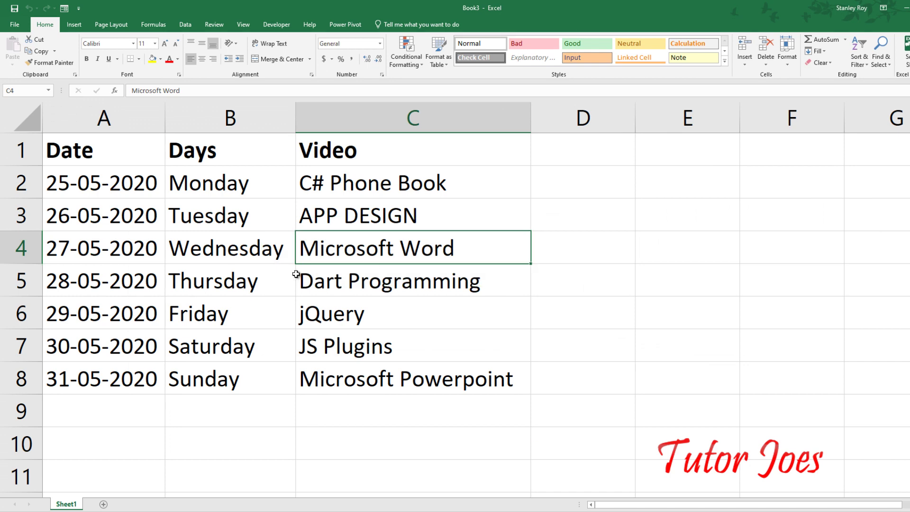
Step: Review the available Delete options and the Format options for cell size, visibility, sheets and protection
{"action": "left_click", "coordinate": [762, 67]}
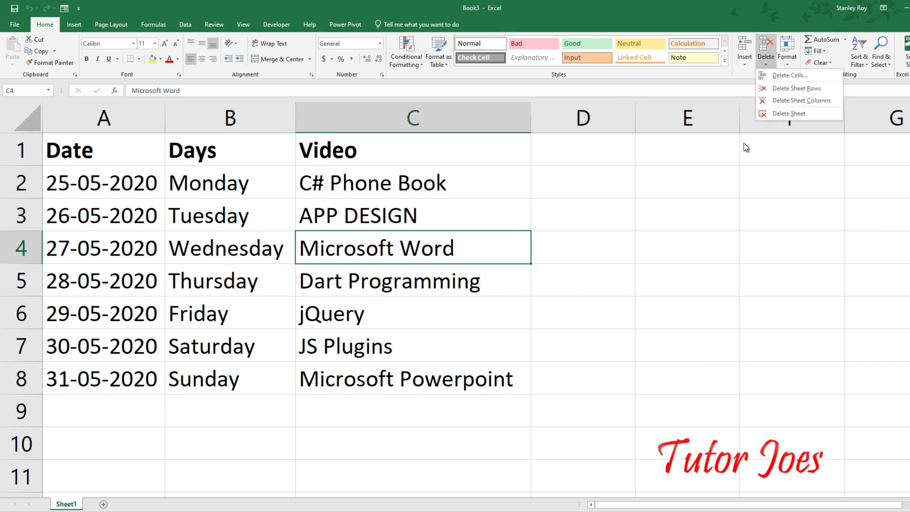
{"action": "left_click", "coordinate": [509, 297]}
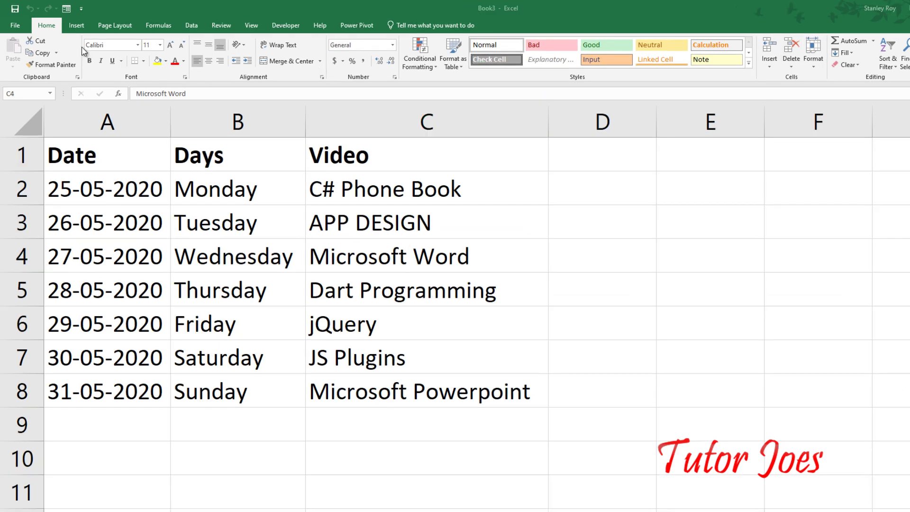
{"action": "left_click", "coordinate": [815, 65]}
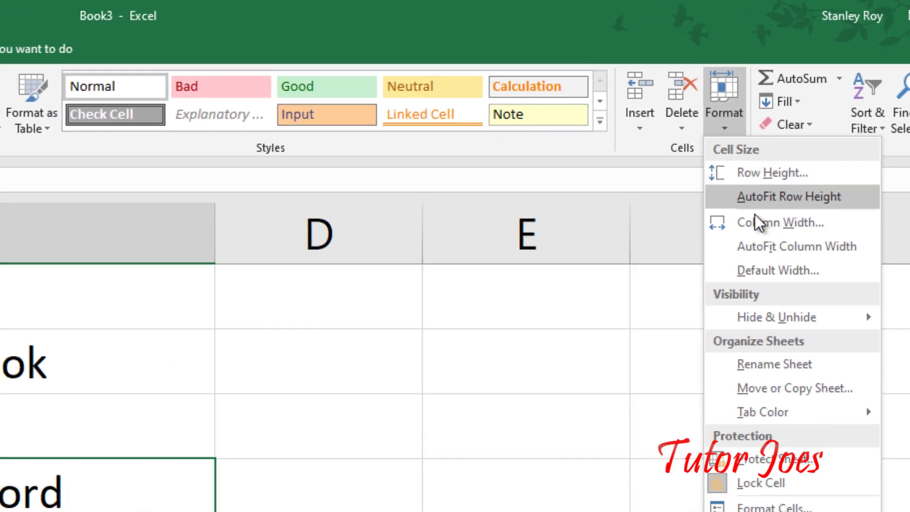
{"action": "left_click", "coordinate": [780, 230]}
Step: Highlight the table range A1:C8 from the Date heading to the last video, and return to cell A1
{"action": "left_click", "coordinate": [59, 157]}
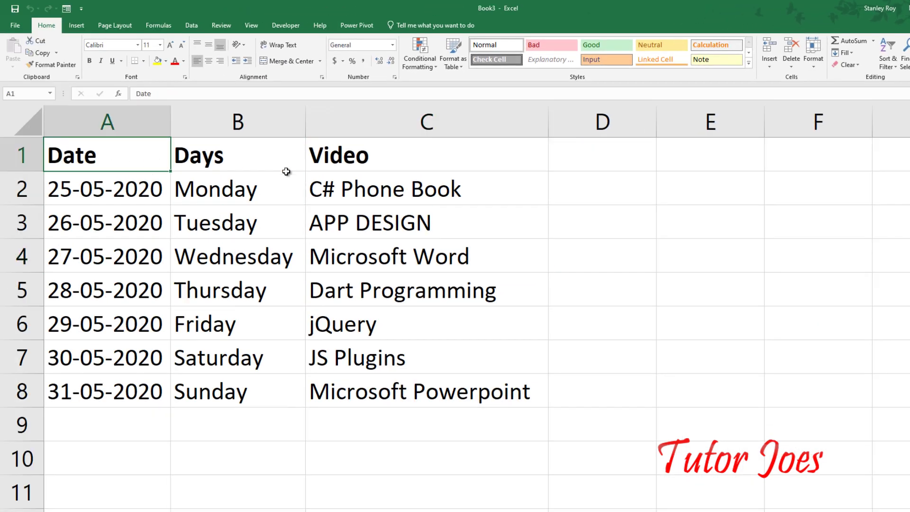
{"action": "left_click_drag", "start_coordinate": [286, 172], "coordinate": [448, 396]}
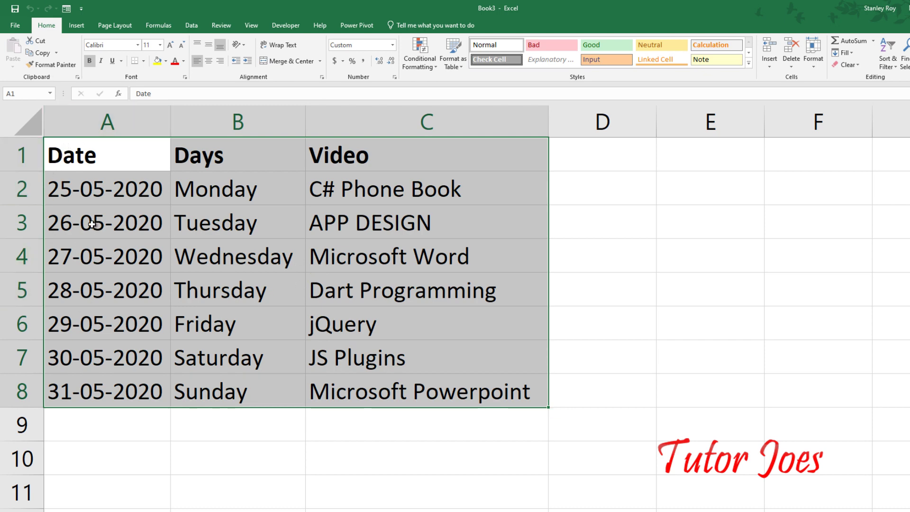
{"action": "left_click", "coordinate": [66, 167]}
Step: Select header row 1, enlarge it by its border, and set its exact row height to 25
{"action": "left_click", "coordinate": [28, 158]}
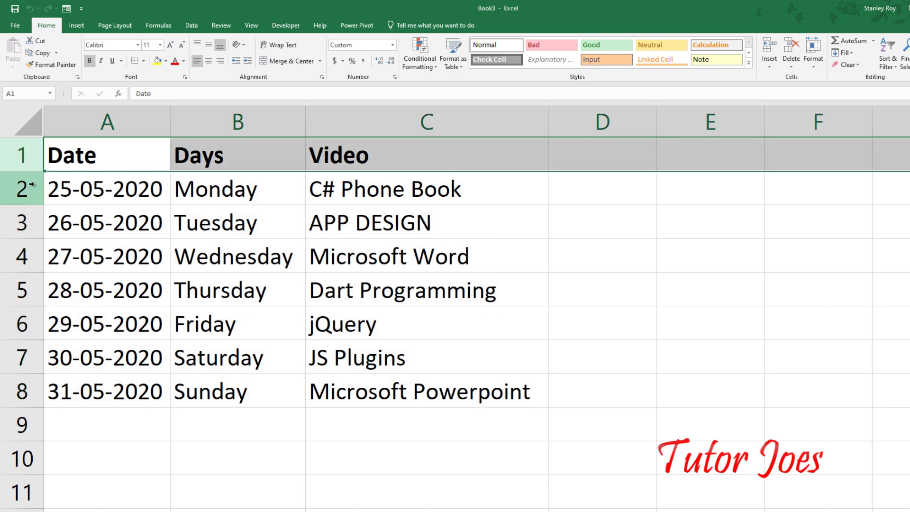
{"action": "left_click_drag", "start_coordinate": [27, 170], "coordinate": [29, 181]}
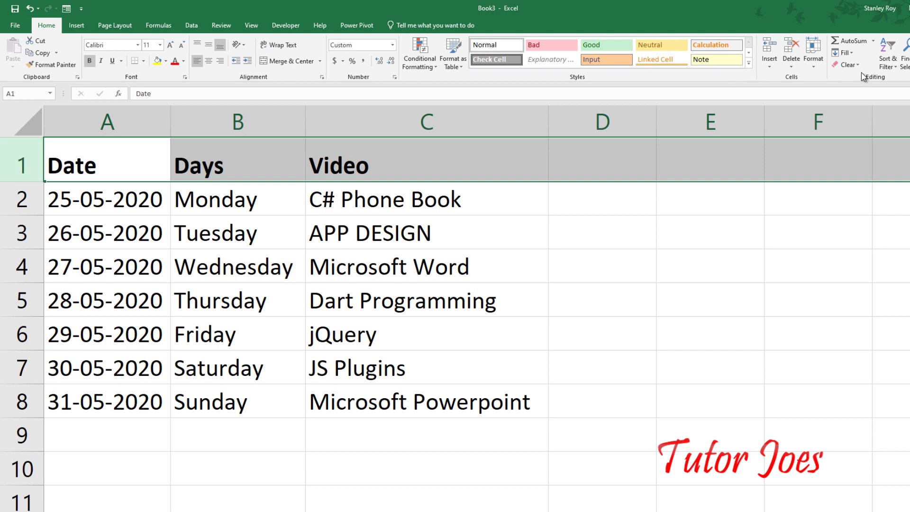
{"action": "left_click", "coordinate": [813, 60]}
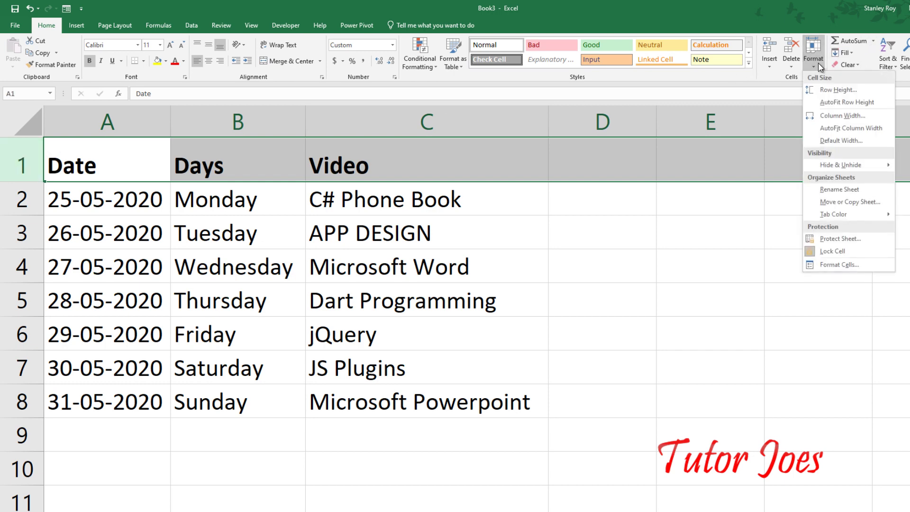
{"action": "left_click", "coordinate": [825, 89]}
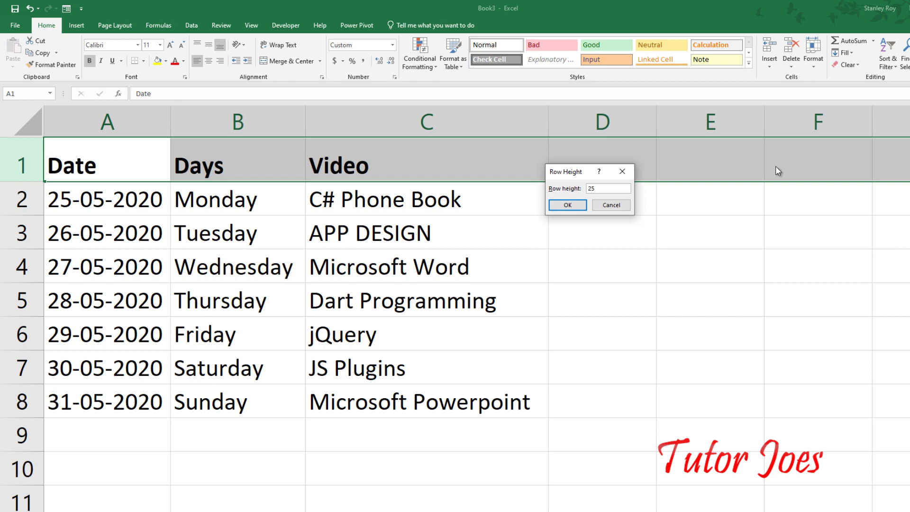
{"action": "left_click", "coordinate": [571, 205]}
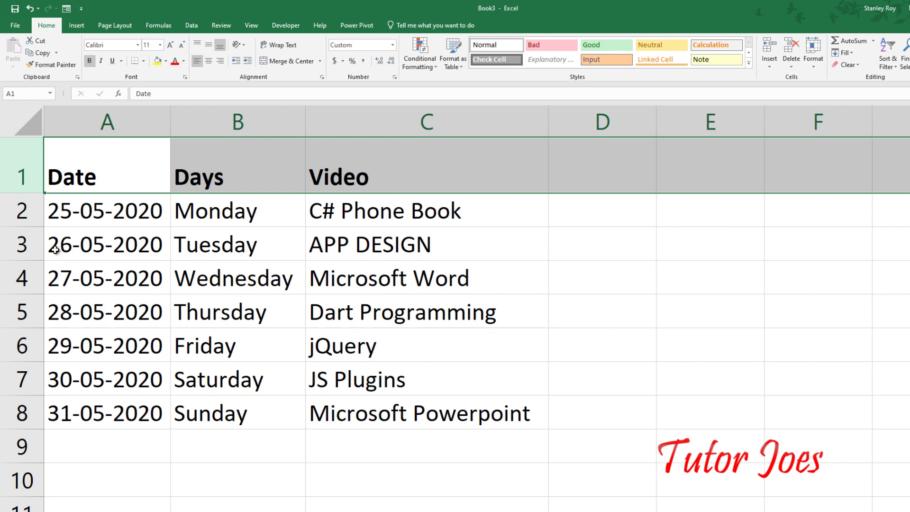
Step: Enlarge row 2 with the Monday entry by its lower border, and select cells in the Video column
{"action": "left_click_drag", "start_coordinate": [31, 227], "coordinate": [32, 254]}
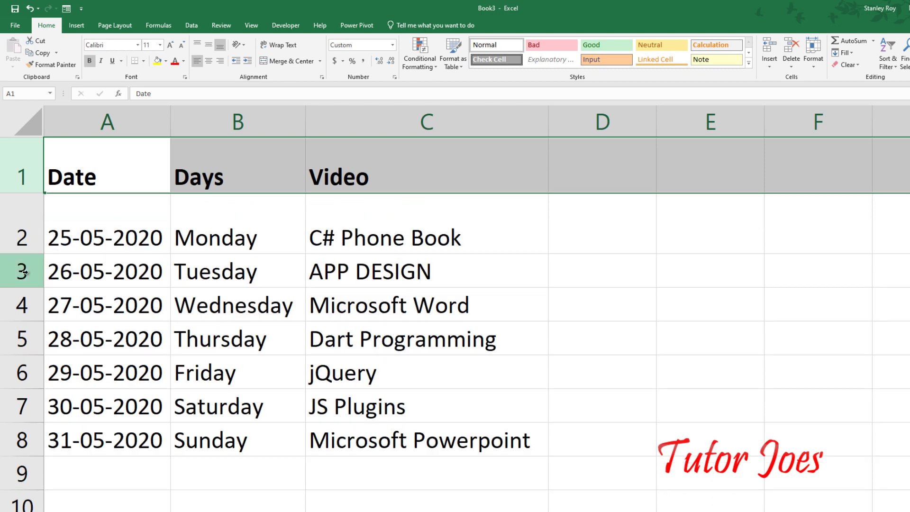
{"action": "left_click", "coordinate": [464, 188]}
{"action": "left_click", "coordinate": [466, 280]}
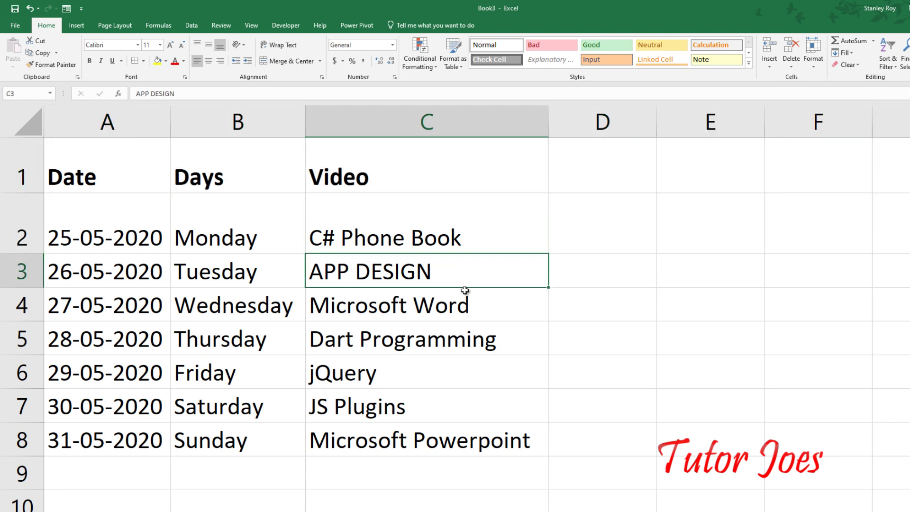
{"action": "left_click", "coordinate": [418, 217]}
Step: Select header row 1 and fit its height to the contents with AutoFit Row Height
{"action": "left_click", "coordinate": [10, 158]}
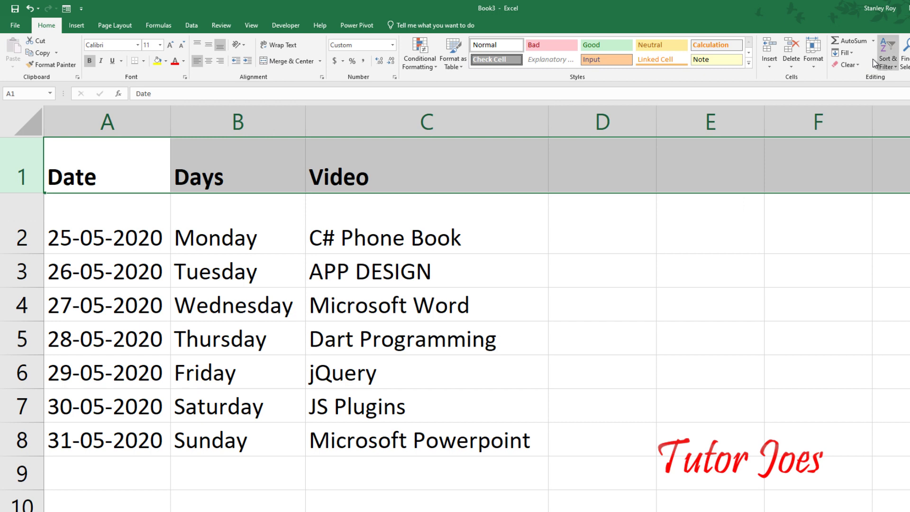
{"action": "left_click", "coordinate": [813, 54]}
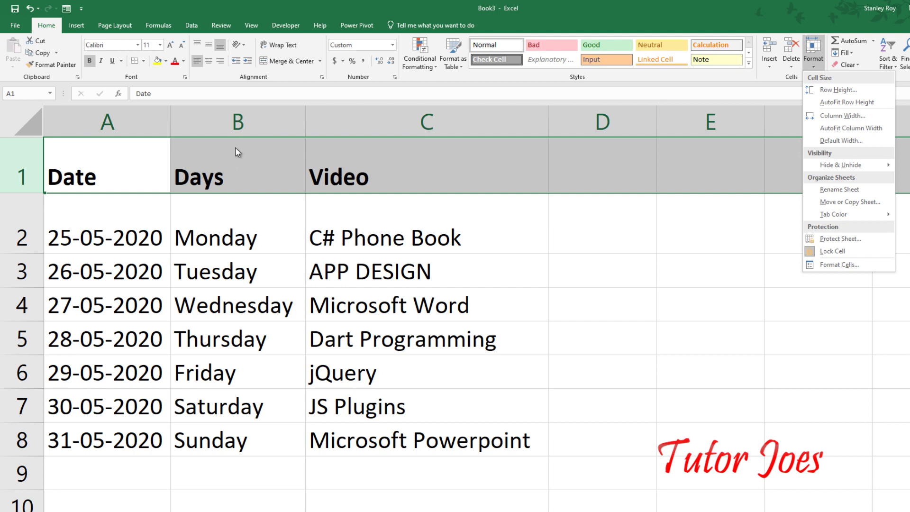
{"action": "left_click", "coordinate": [828, 101]}
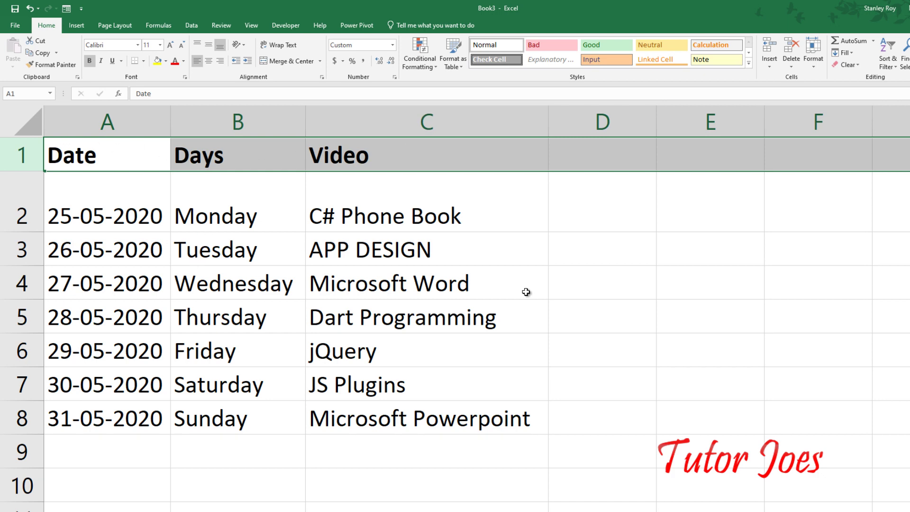
Step: Select the whole sheet, enlarge all rows to a height of about 18, and set their row height to 25
{"action": "left_click", "coordinate": [18, 122]}
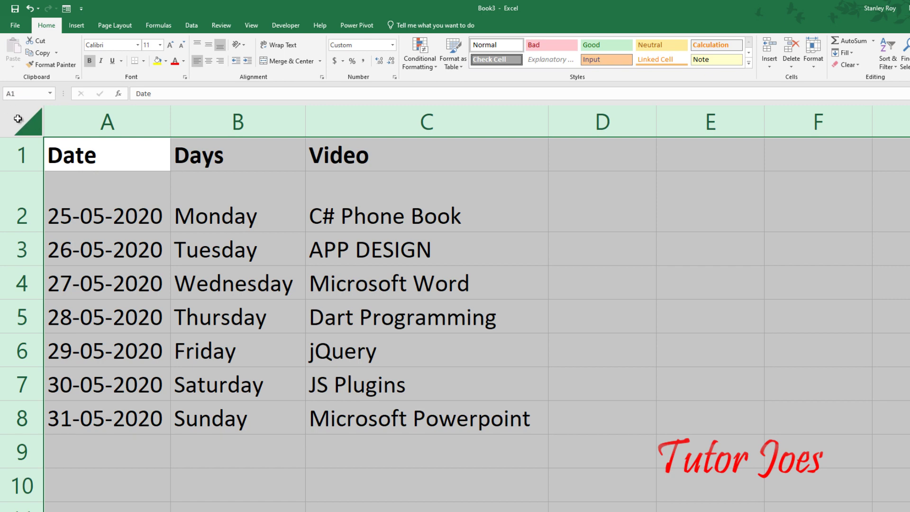
{"action": "left_click_drag", "start_coordinate": [28, 171], "coordinate": [29, 178]}
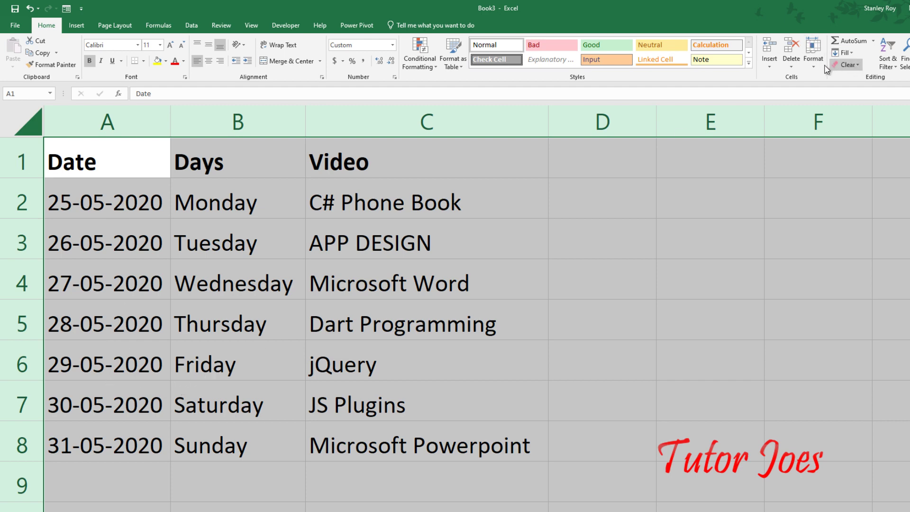
{"action": "left_click", "coordinate": [813, 55]}
{"action": "left_click", "coordinate": [820, 95]}
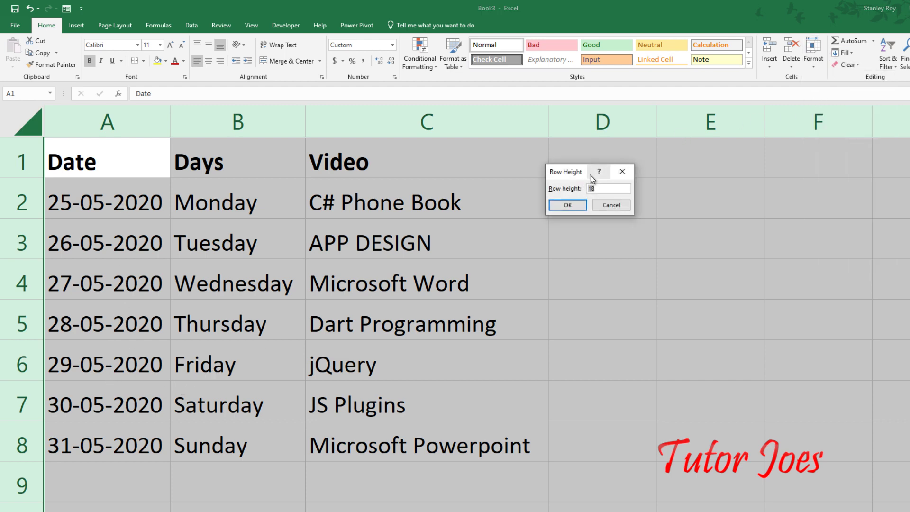
{"action": "left_click_drag", "start_coordinate": [555, 170], "coordinate": [470, 152]}
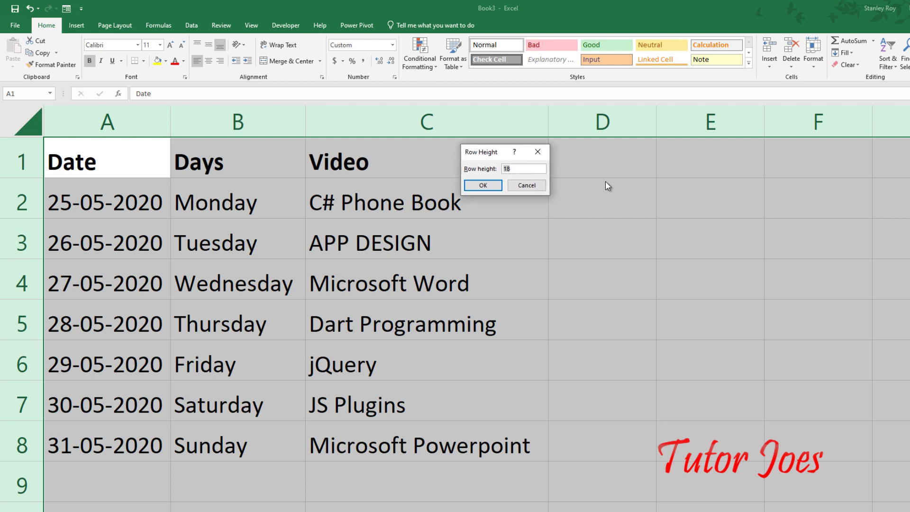
{"action": "type", "text": "25"}
{"action": "key", "text": "Return"}
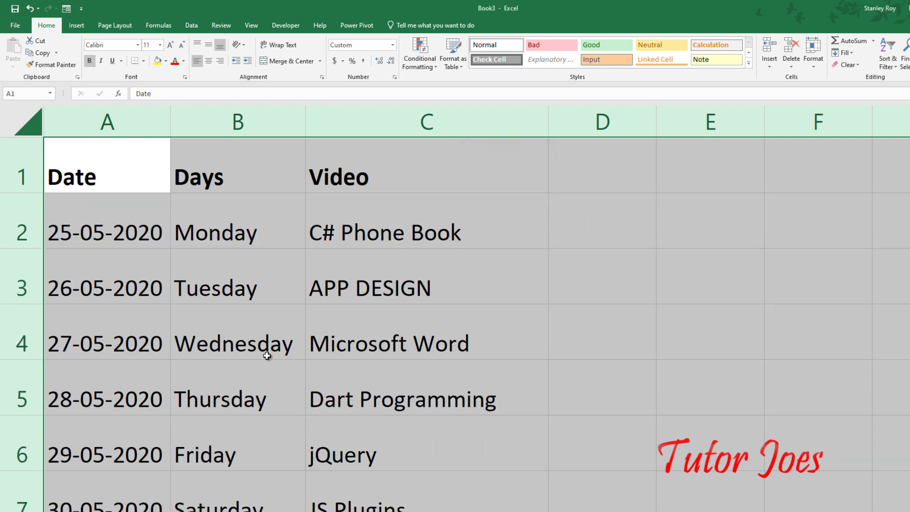
Step: Apply AutoFit Row Height to all rows, enlarge them together by a row border, and fit them to their contents again
{"action": "left_click", "coordinate": [814, 69]}
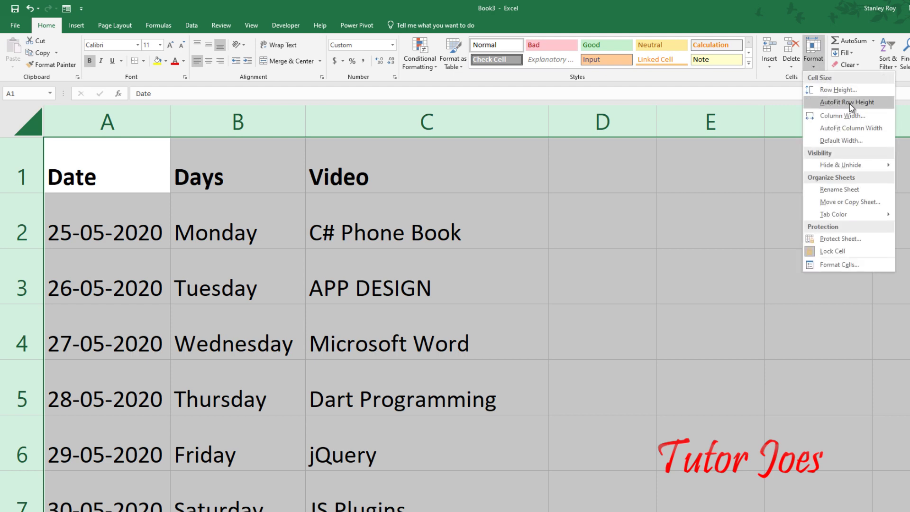
{"action": "left_click", "coordinate": [847, 102]}
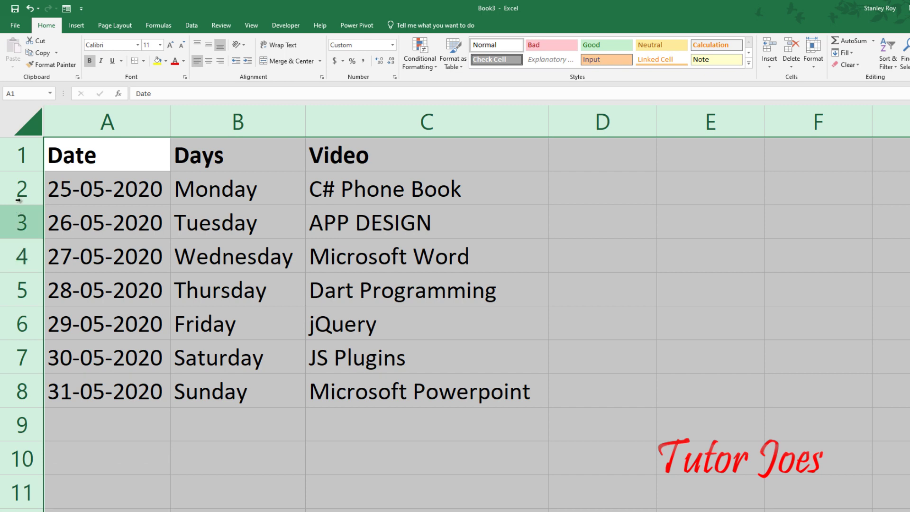
{"action": "left_click_drag", "start_coordinate": [34, 172], "coordinate": [33, 202]}
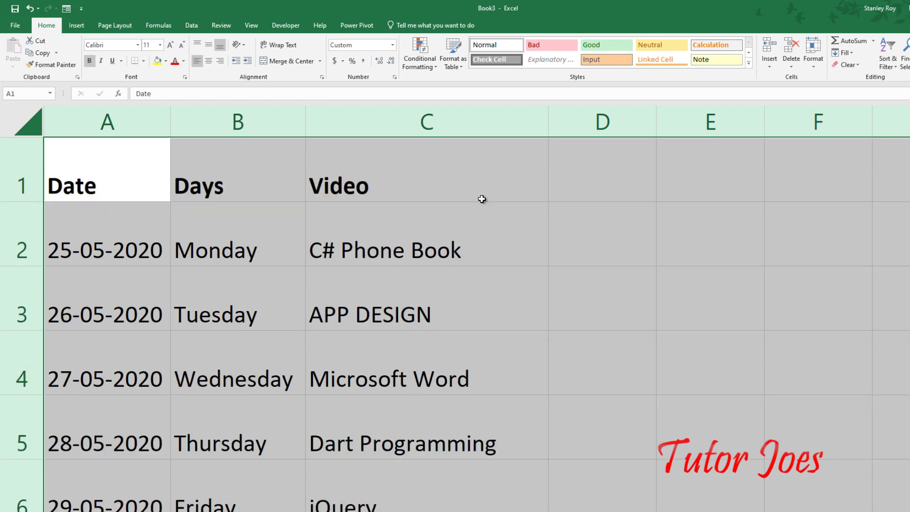
{"action": "double_click", "coordinate": [22, 202]}
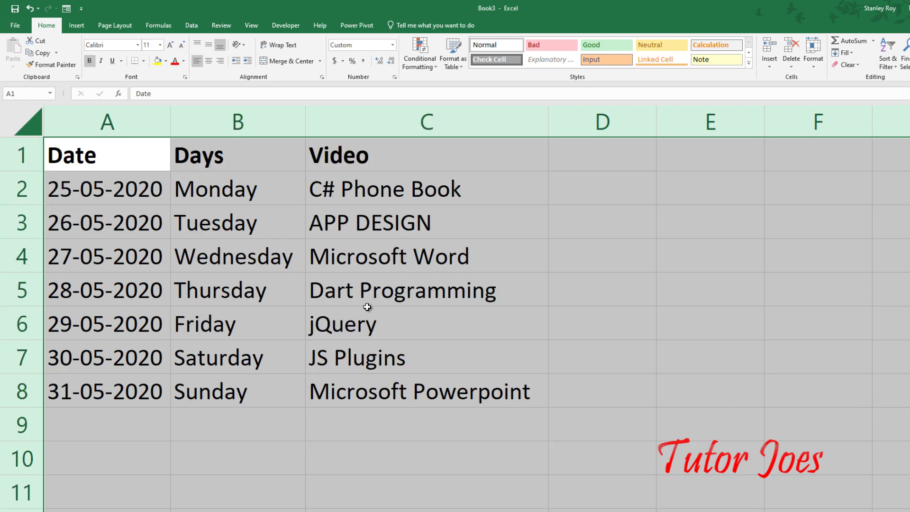
Step: Review the Format options for column sizes, including Column Width, AutoFit Column Width and Default Width
{"action": "left_click", "coordinate": [813, 53]}
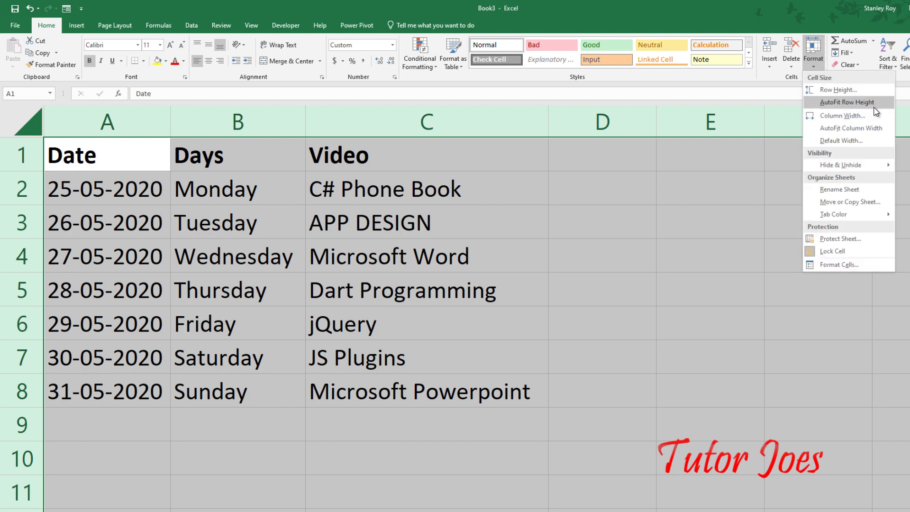
{"action": "left_click", "coordinate": [669, 172]}
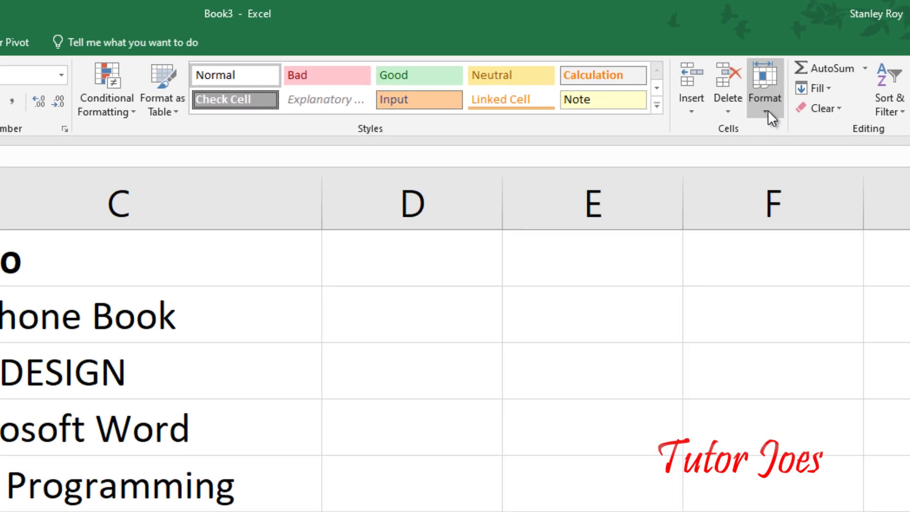
{"action": "left_click", "coordinate": [814, 53]}
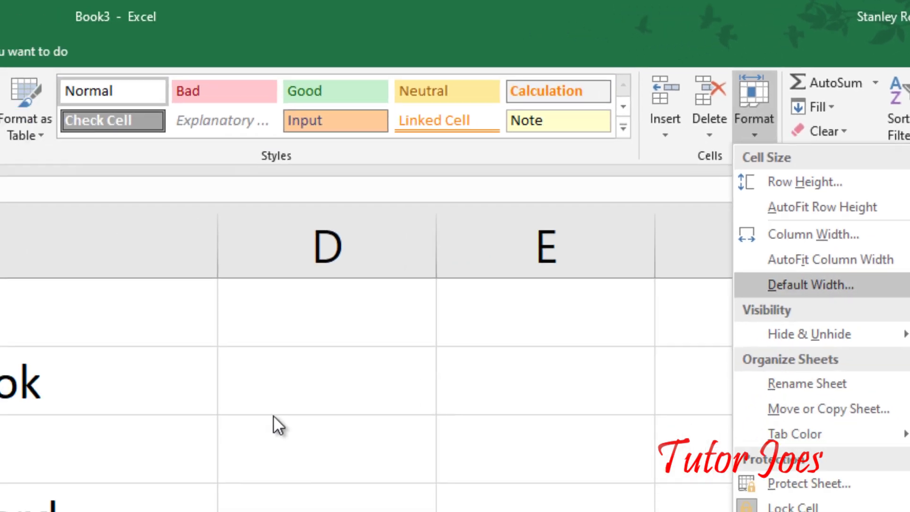
{"action": "left_click", "coordinate": [273, 415]}
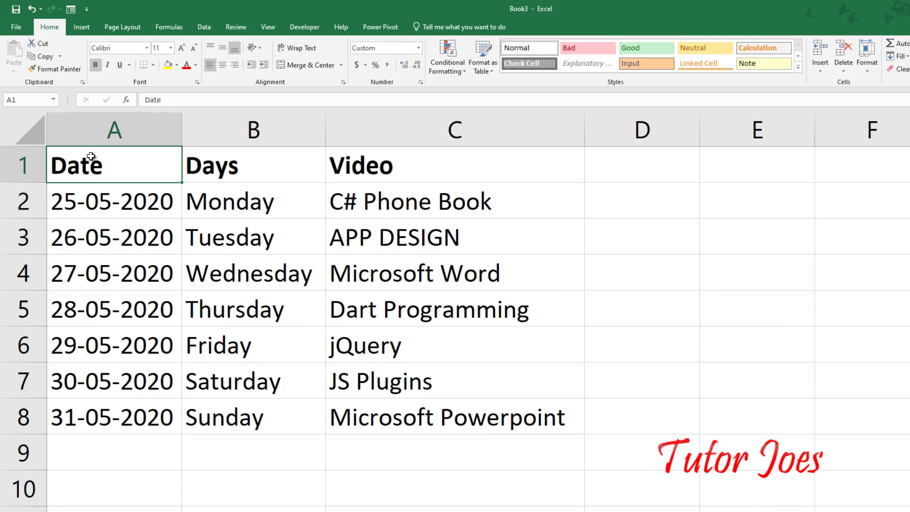
Step: Select the columns from A to E one after another to compare how wide they are
{"action": "left_click", "coordinate": [107, 129]}
{"action": "left_click", "coordinate": [238, 128]}
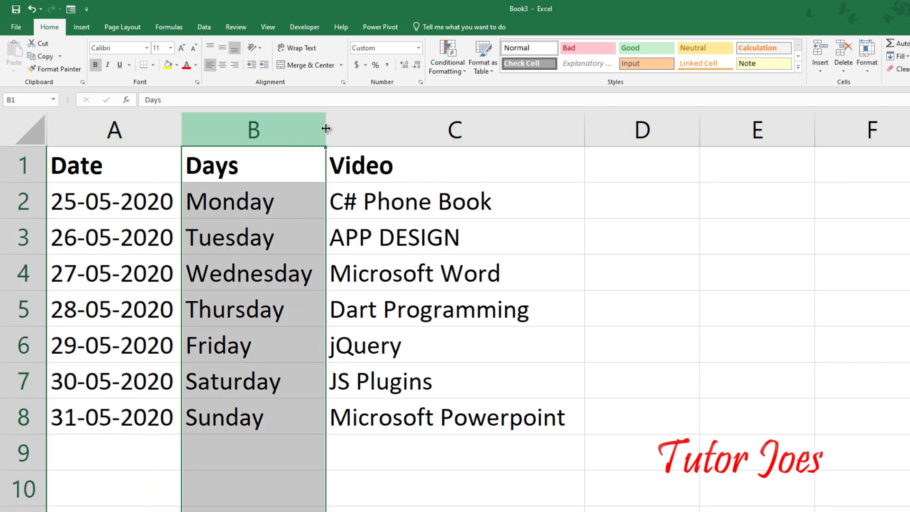
{"action": "left_click", "coordinate": [455, 128]}
{"action": "left_click", "coordinate": [640, 128]}
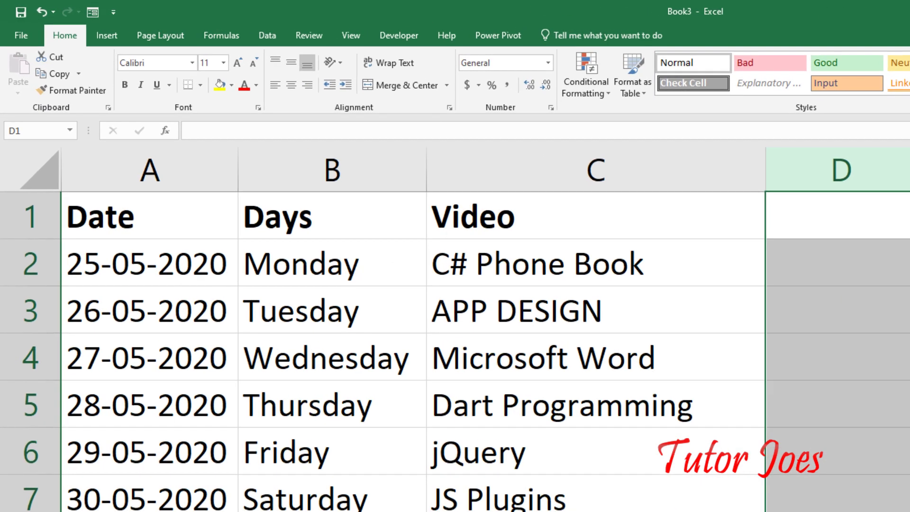
{"action": "left_click", "coordinate": [909, 169]}
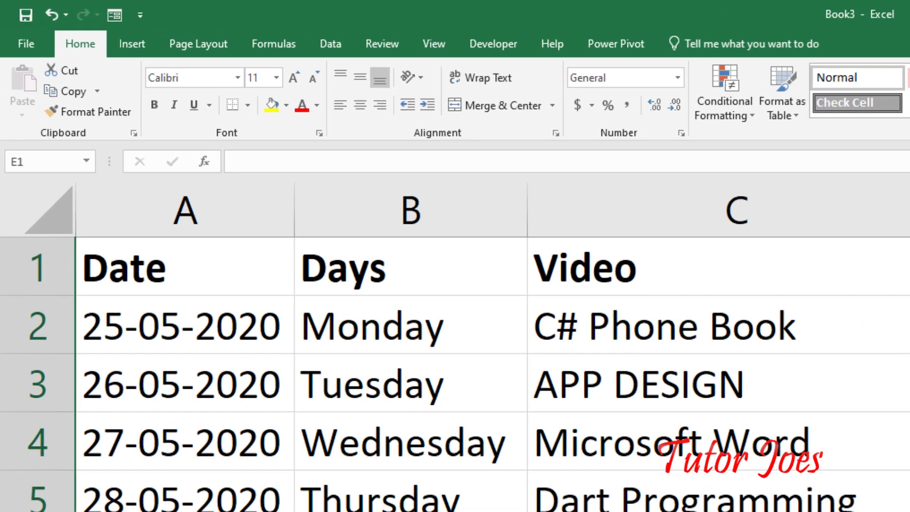
{"action": "left_click", "coordinate": [610, 207]}
Step: Check the current widths of columns A, B and C at their header borders
{"action": "left_click", "coordinate": [260, 199]}
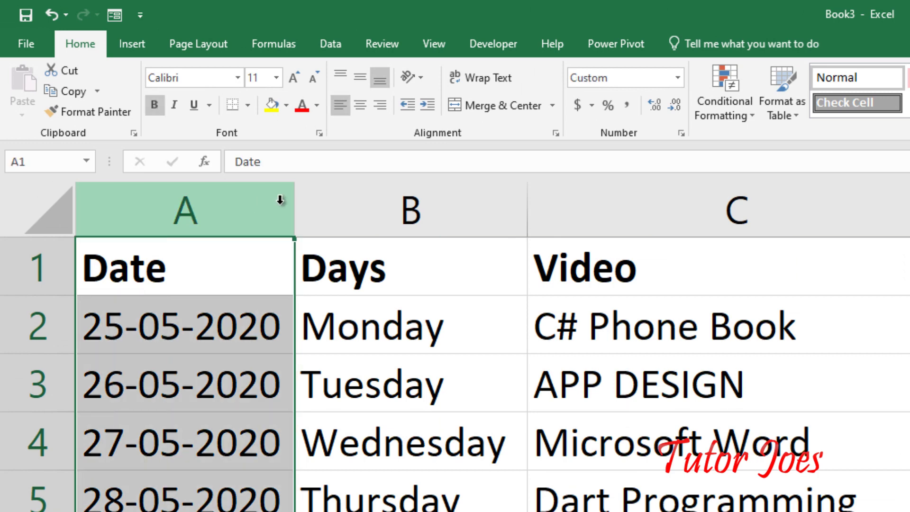
{"action": "left_click_drag", "start_coordinate": [289, 197], "coordinate": [290, 196]}
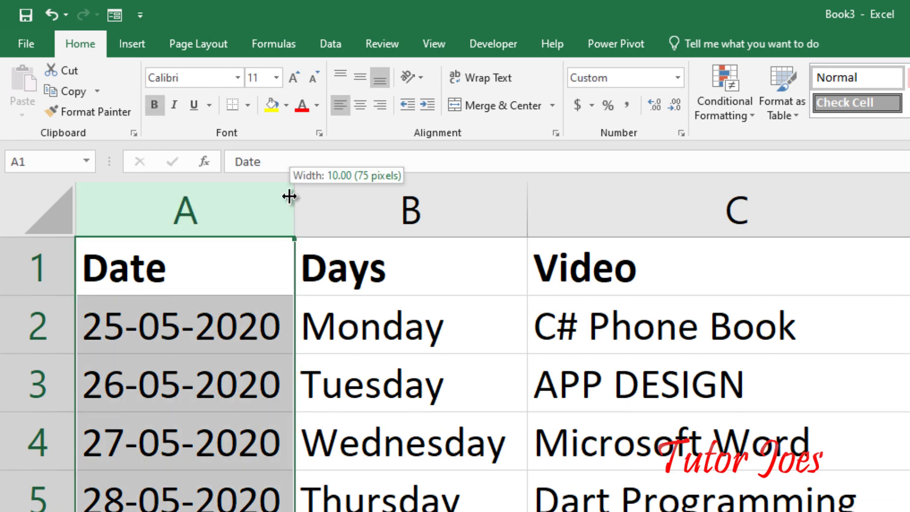
{"action": "left_click_drag", "start_coordinate": [289, 196], "coordinate": [289, 196]}
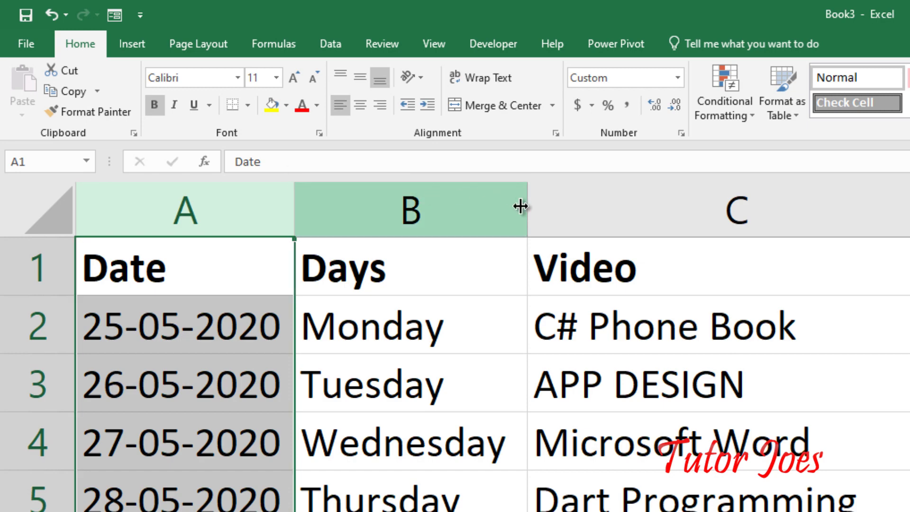
{"action": "left_click_drag", "start_coordinate": [522, 205], "coordinate": [524, 205]}
{"action": "left_click", "coordinate": [780, 195]}
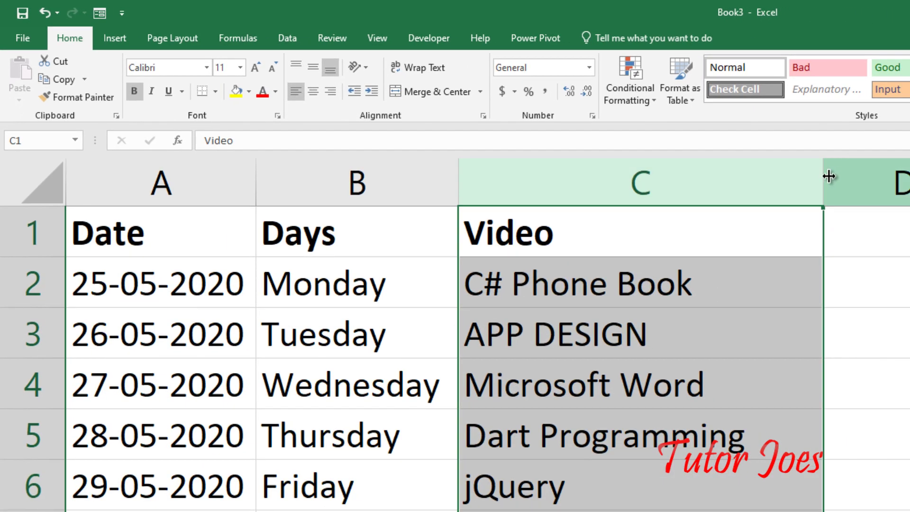
{"action": "left_click_drag", "start_coordinate": [828, 177], "coordinate": [823, 176]}
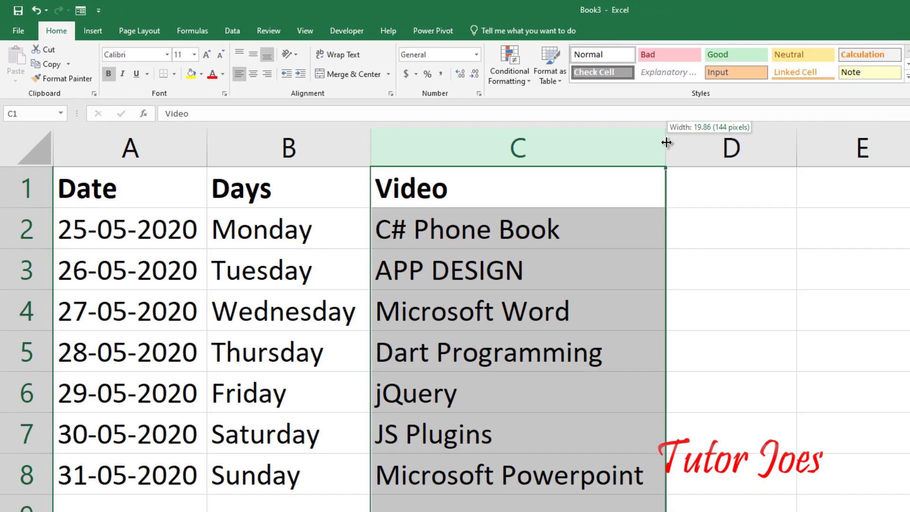
{"action": "left_click_drag", "start_coordinate": [665, 142], "coordinate": [665, 142]}
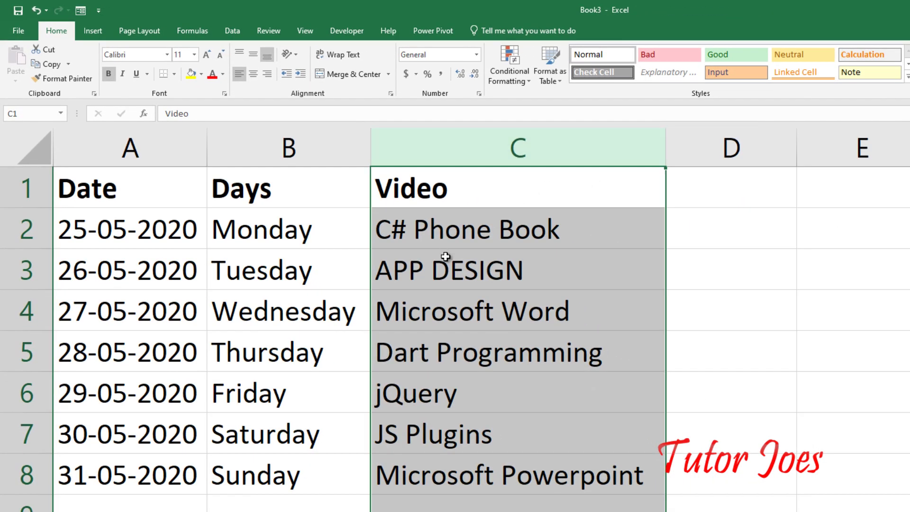
Step: Extend the entry in cell C8 to "Microsoft Powerpoint Classs"
{"action": "double_click", "coordinate": [649, 482]}
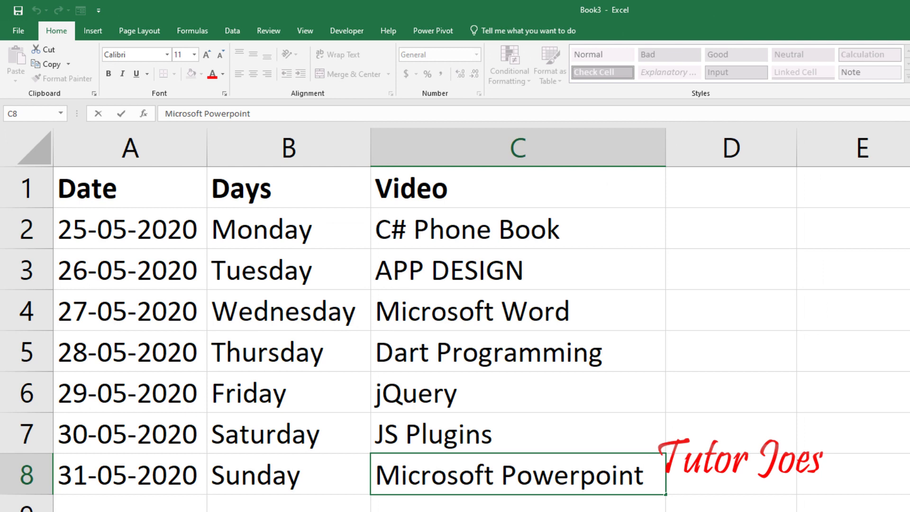
{"action": "type", "text": "Classs"}
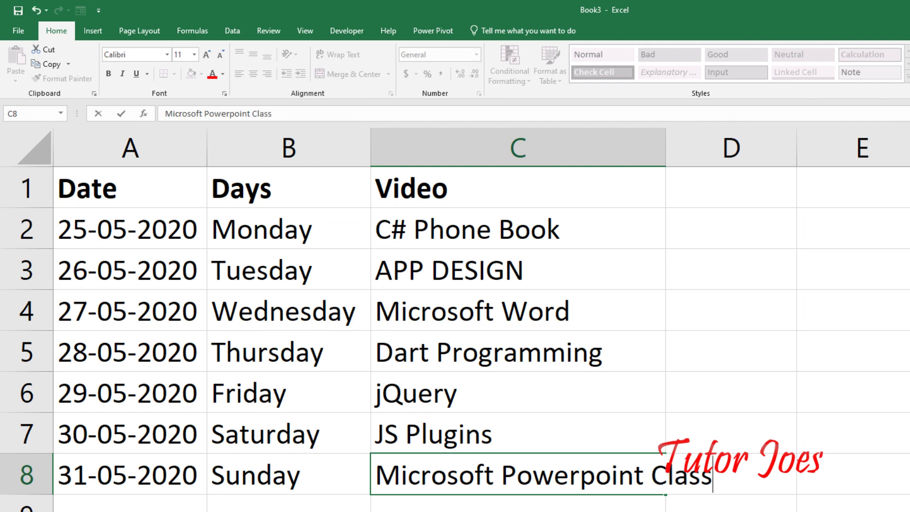
{"action": "key", "text": "Return"}
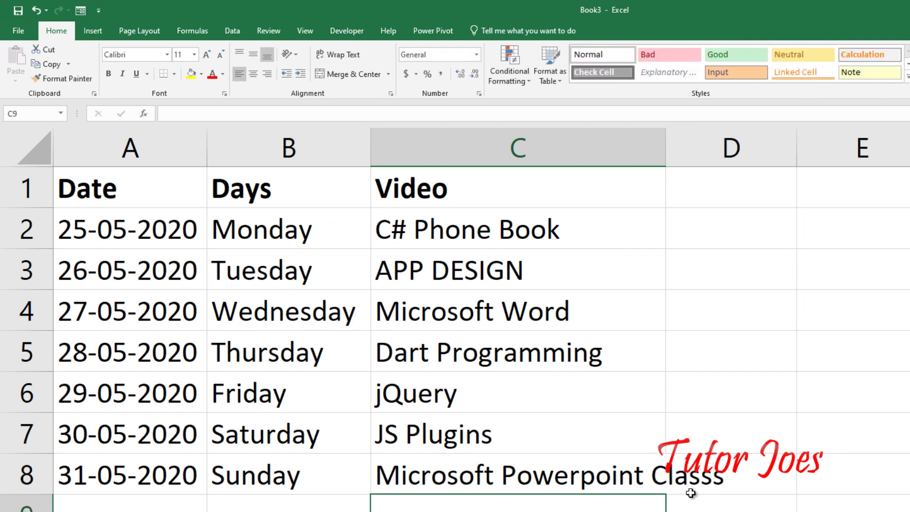
Step: Fit column C to its longest entry by its header border and check the column's width
{"action": "left_click", "coordinate": [645, 479]}
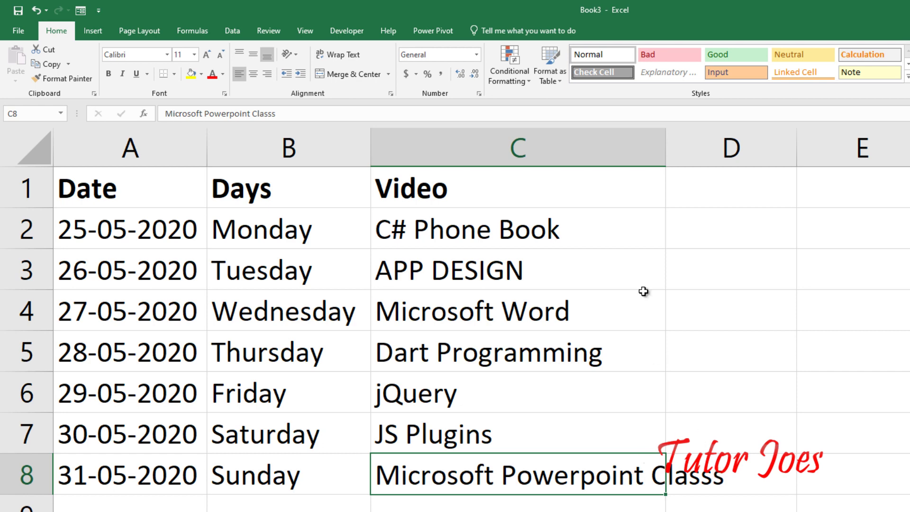
{"action": "double_click", "coordinate": [666, 142]}
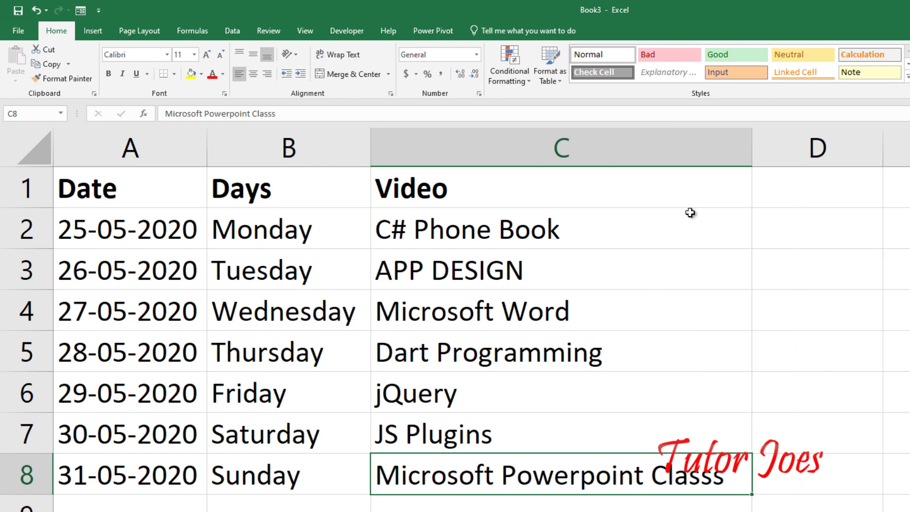
{"action": "left_click_drag", "start_coordinate": [751, 144], "coordinate": [752, 145]}
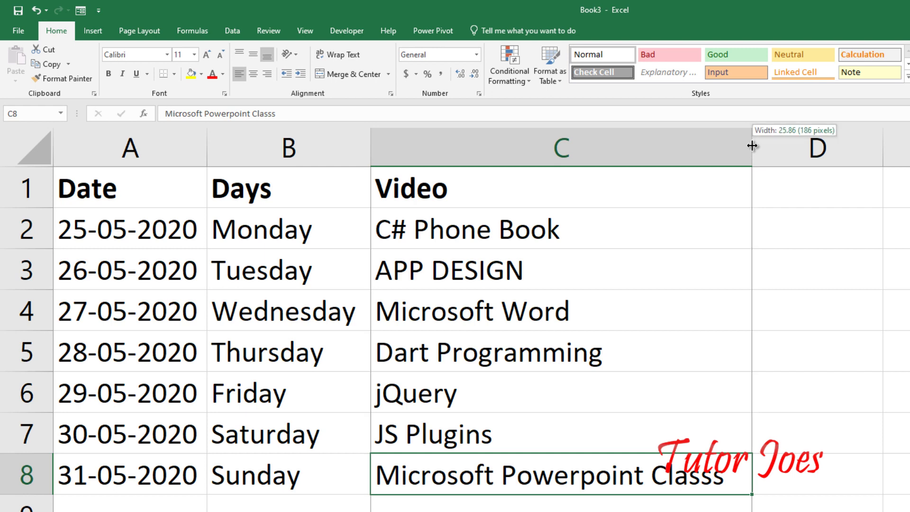
{"action": "left_click_drag", "start_coordinate": [753, 146], "coordinate": [752, 145]}
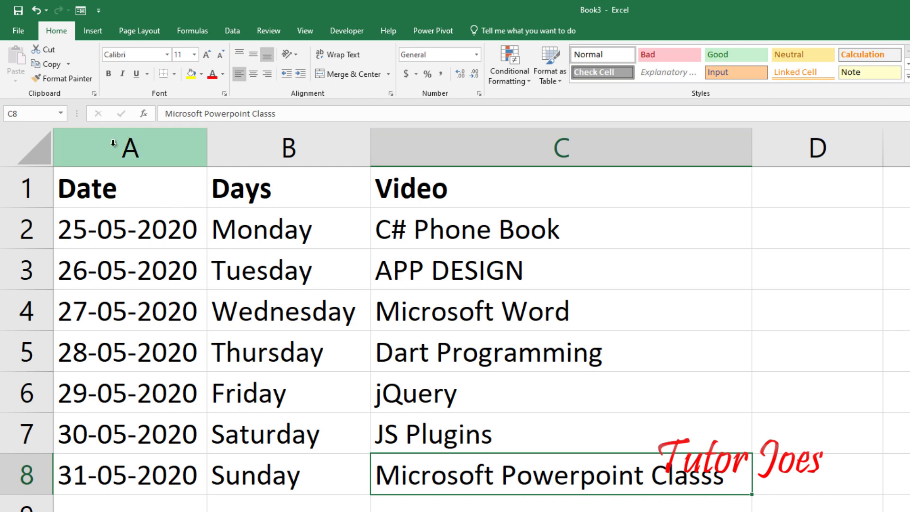
Step: Widen column A by its border, set the column width of the whole sheet to 120, and look over the widened columns
{"action": "left_click_drag", "start_coordinate": [206, 144], "coordinate": [248, 144]}
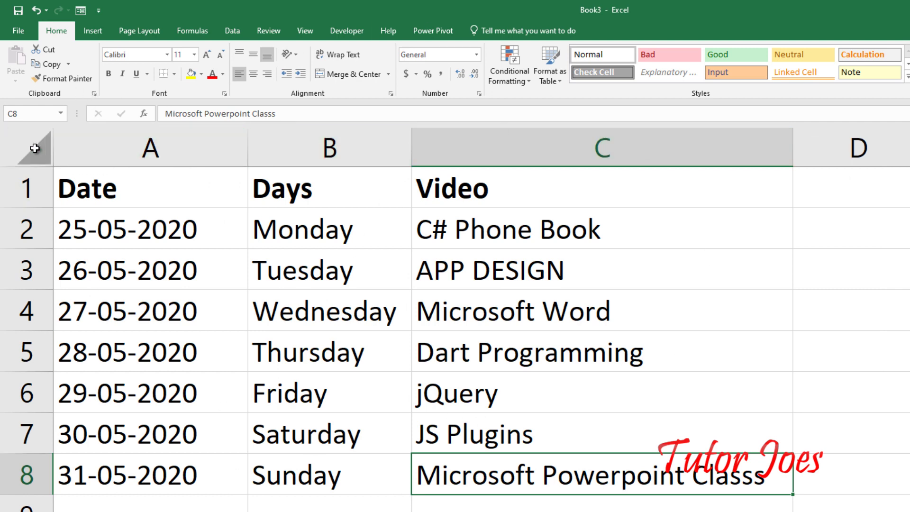
{"action": "left_click", "coordinate": [26, 135]}
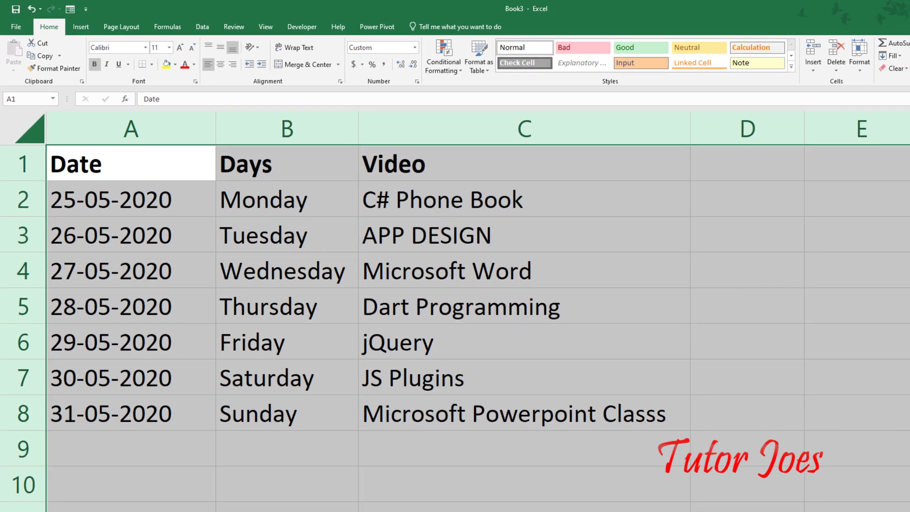
{"action": "left_click", "coordinate": [858, 70]}
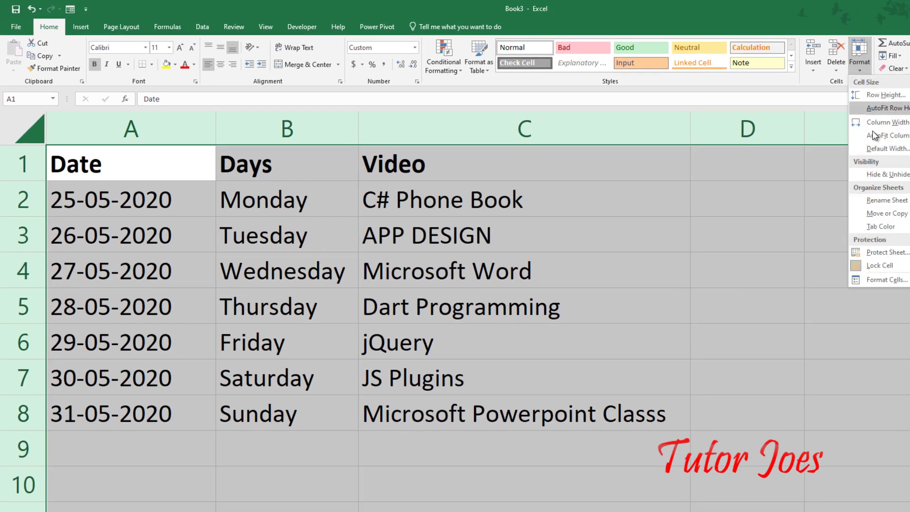
{"action": "left_click", "coordinate": [886, 122]}
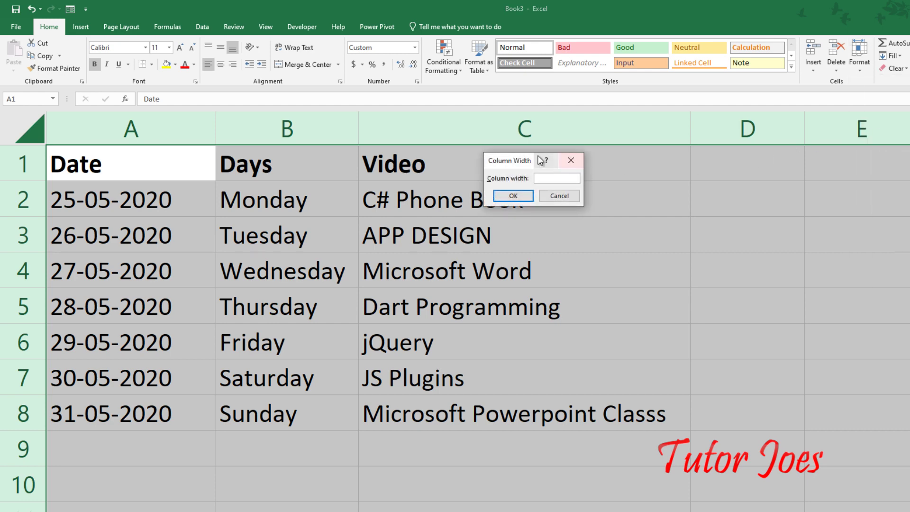
{"action": "left_click_drag", "start_coordinate": [533, 160], "coordinate": [753, 177]}
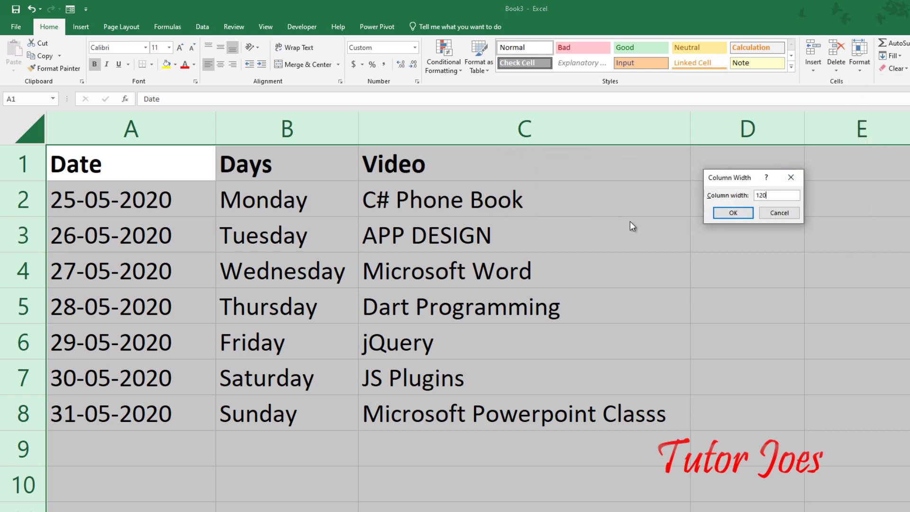
{"action": "left_click", "coordinate": [722, 215]}
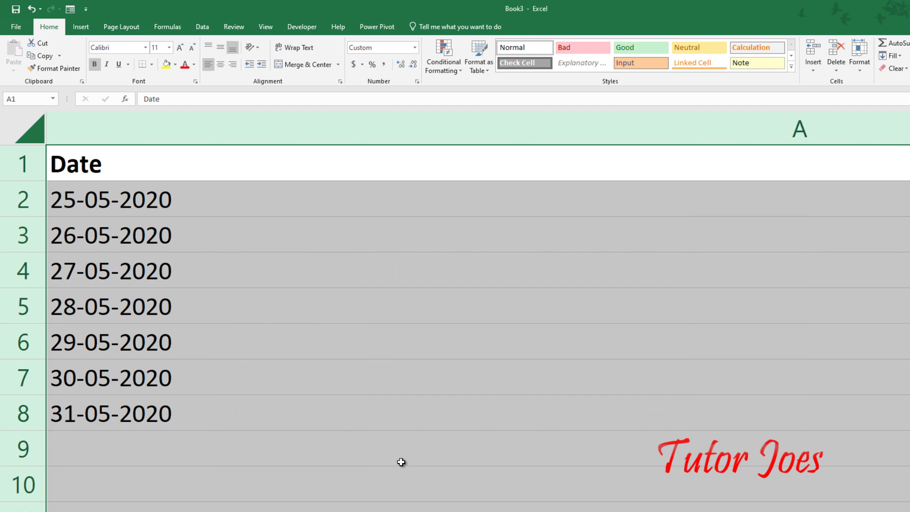
{"action": "scroll", "coordinate": [465, 369], "scroll_direction": "down", "scroll_amount": 8}
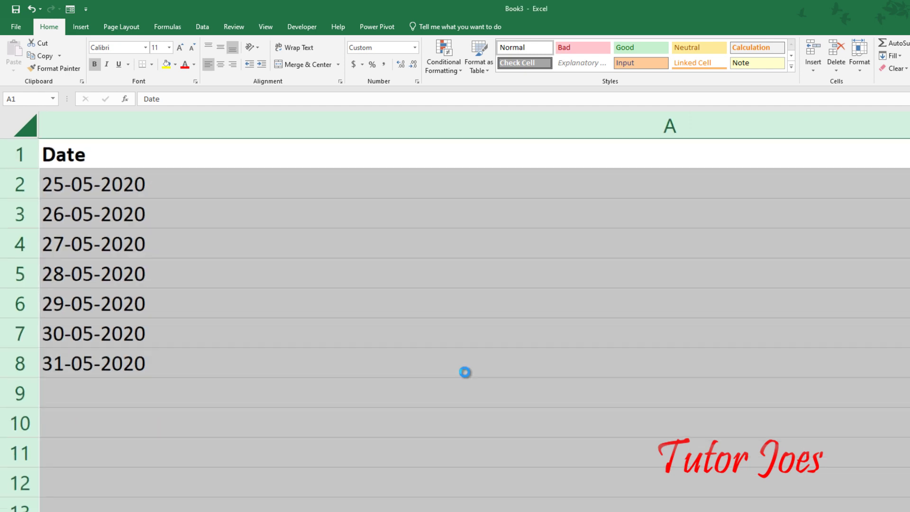
{"action": "scroll", "coordinate": [465, 374], "scroll_direction": "down", "scroll_amount": 3}
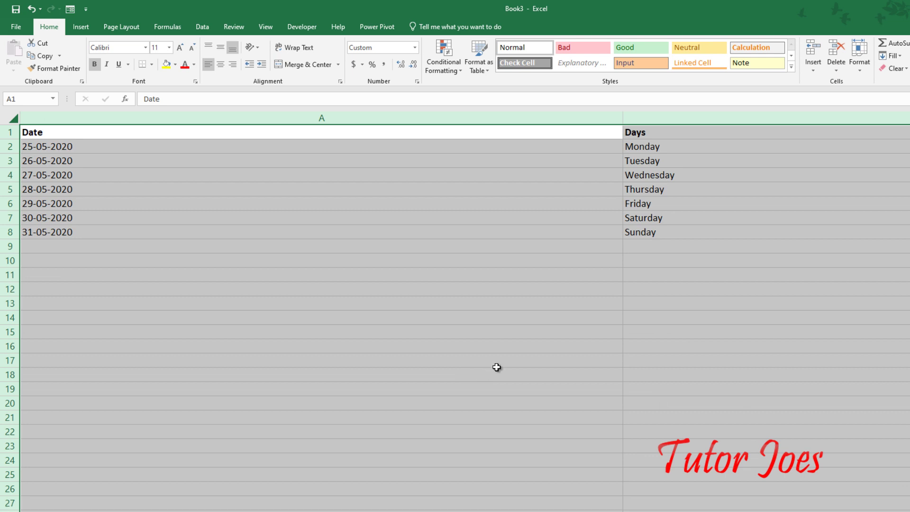
{"action": "scroll", "coordinate": [721, 209], "scroll_direction": "up", "scroll_amount": 5}
{"action": "scroll", "coordinate": [721, 209], "scroll_direction": "up", "scroll_amount": 5}
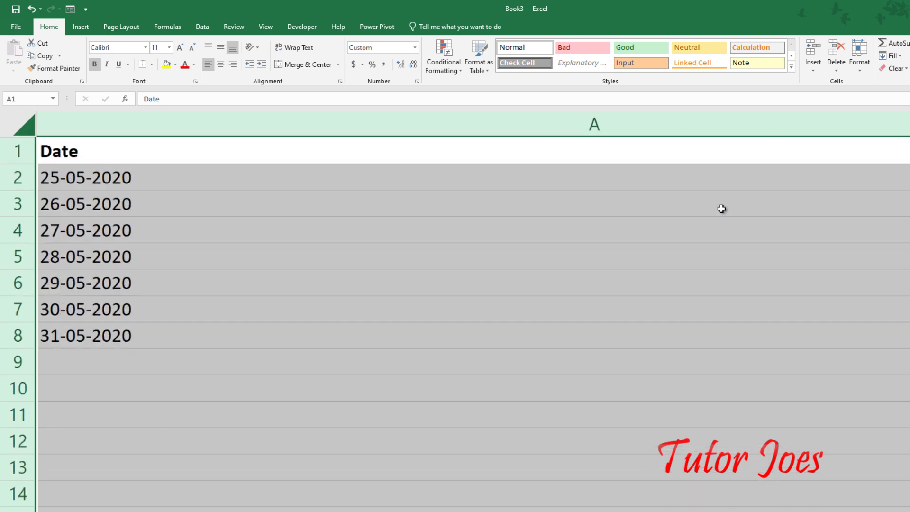
Step: Apply AutoFit Column Width to the whole sheet and select cell B2
{"action": "left_click", "coordinate": [860, 61]}
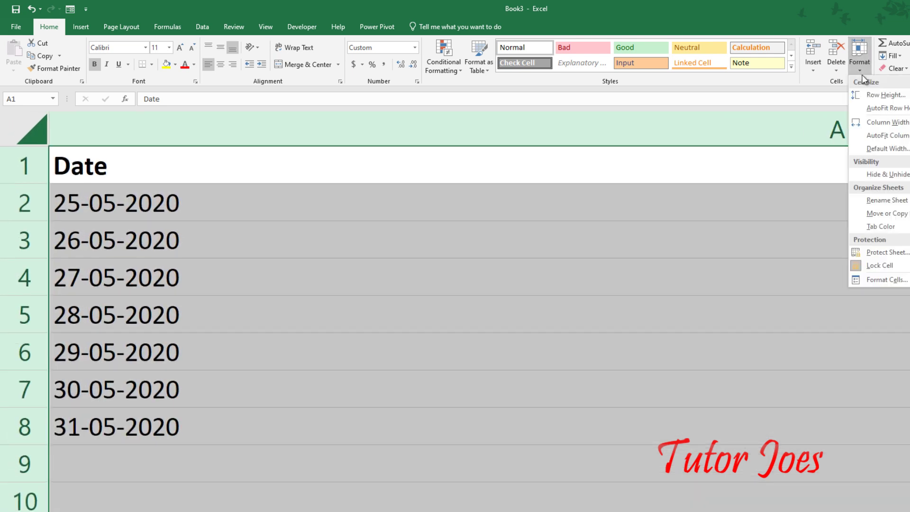
{"action": "left_click", "coordinate": [894, 140]}
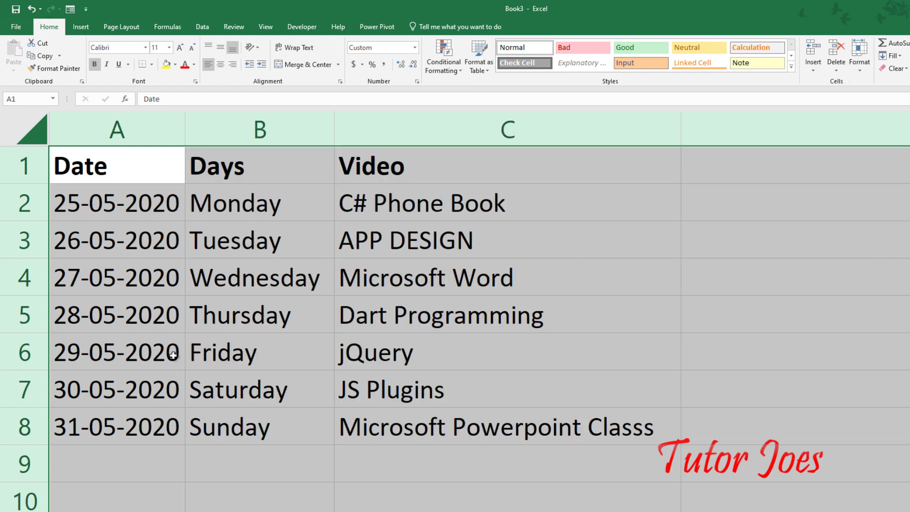
{"action": "left_click", "coordinate": [193, 208]}
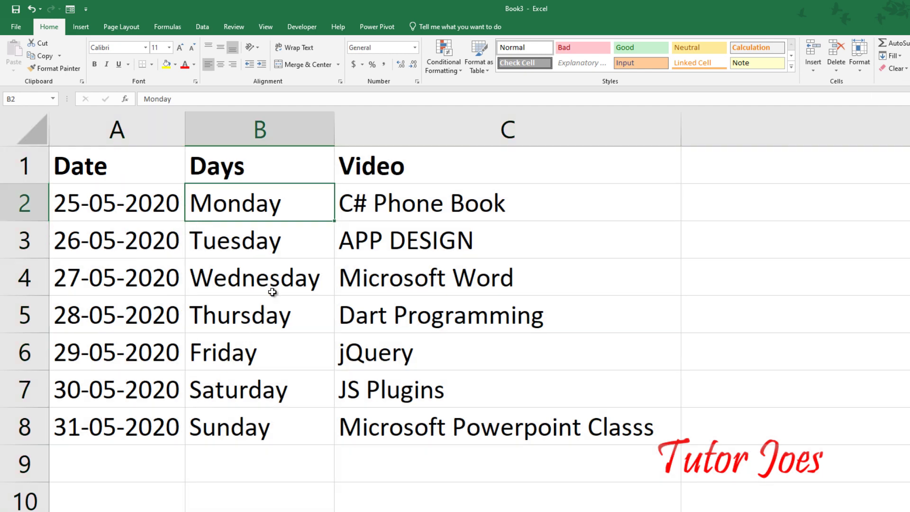
Step: With cell C3 selected, open the Default Width setting and accept 120 as the standard column width
{"action": "left_click", "coordinate": [32, 129]}
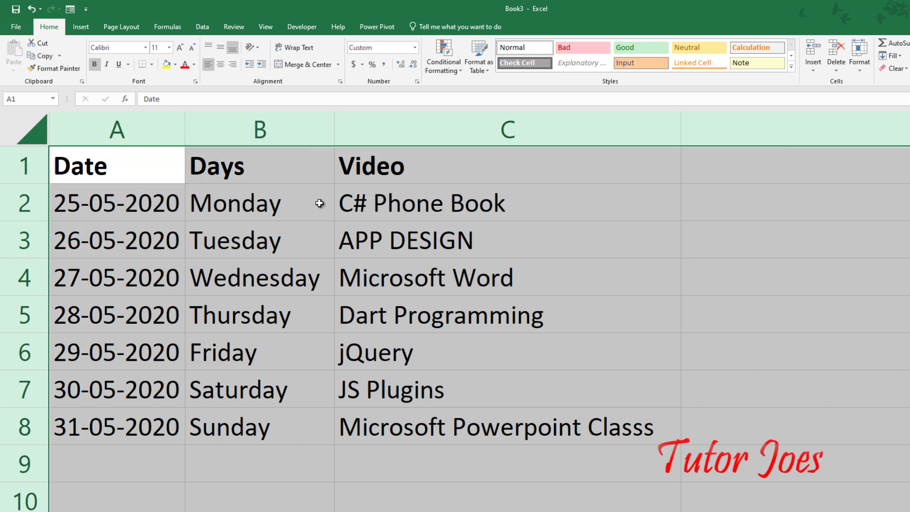
{"action": "left_click", "coordinate": [548, 226]}
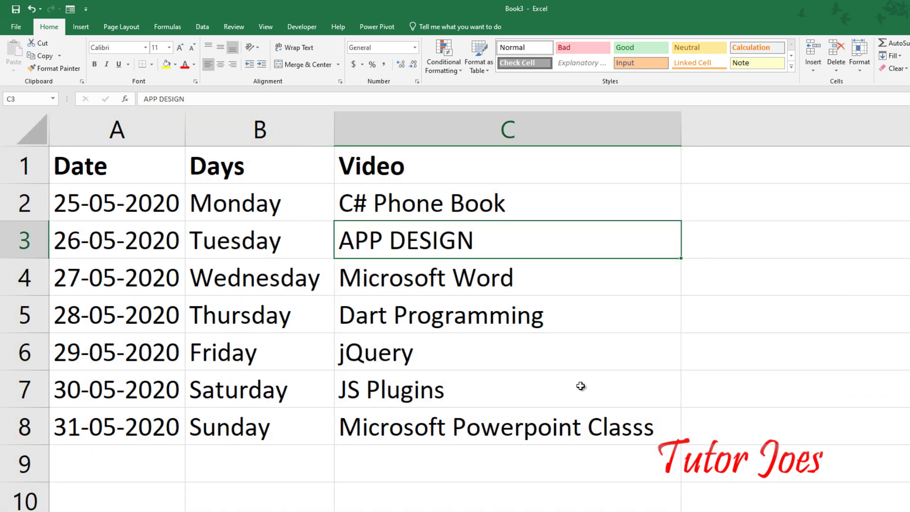
{"action": "left_click", "coordinate": [859, 61]}
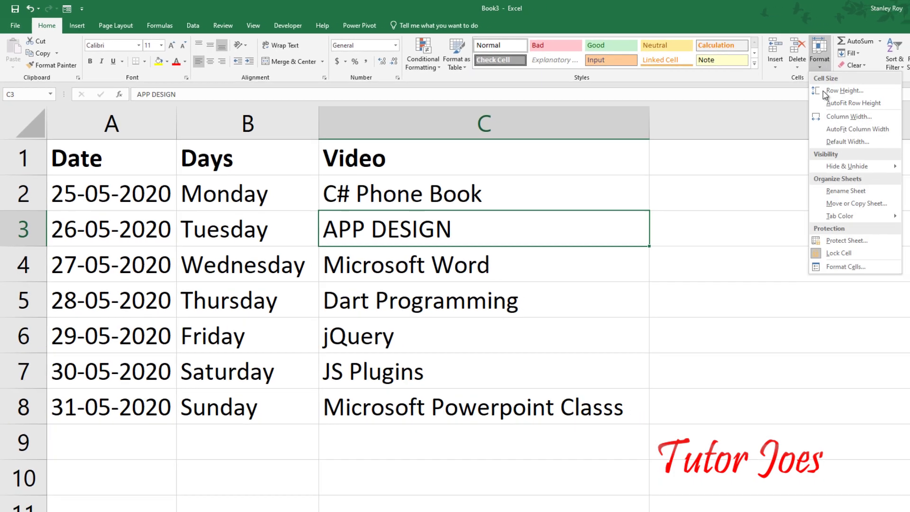
{"action": "left_click", "coordinate": [832, 141]}
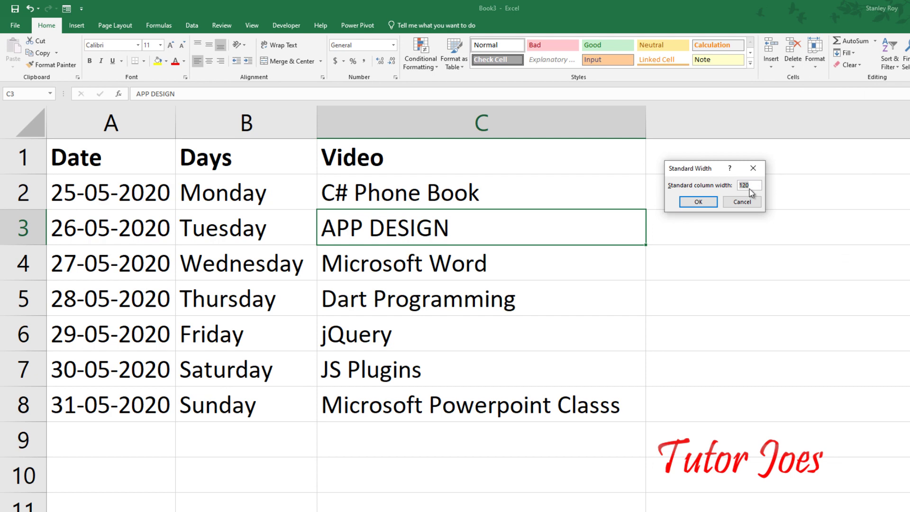
{"action": "left_click", "coordinate": [698, 202]}
Step: Select columns A to C, jump to the sheet's last row in column D, and return to the table's first cell
{"action": "left_click_drag", "start_coordinate": [123, 126], "coordinate": [452, 137]}
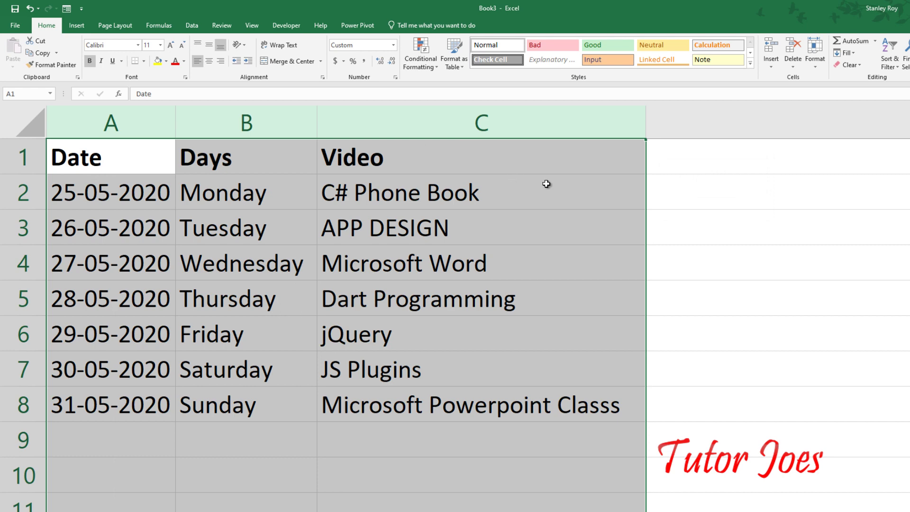
{"action": "left_click", "coordinate": [702, 183]}
{"action": "key", "text": "ctrl+Down"}
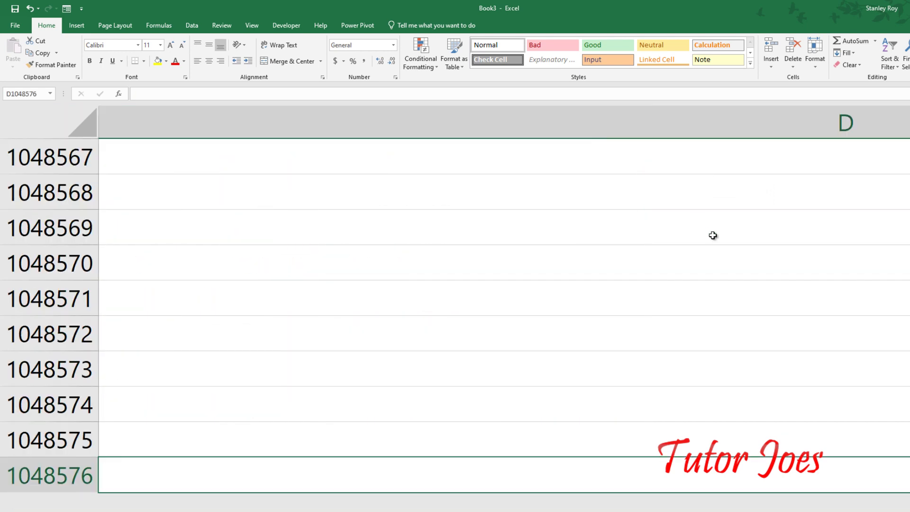
{"action": "key", "text": "Left"}
{"action": "key", "text": "ctrl+Up"}
{"action": "key", "text": "ctrl+Up"}
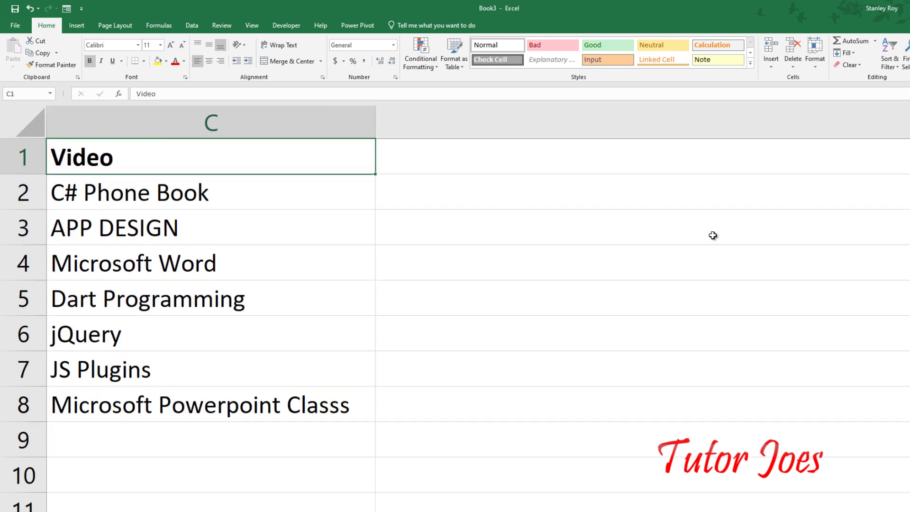
{"action": "key", "text": "ctrl+Left"}
Step: Select the whole sheet and narrow all columns together by column A's border to slightly less than the dates need
{"action": "left_click", "coordinate": [31, 122]}
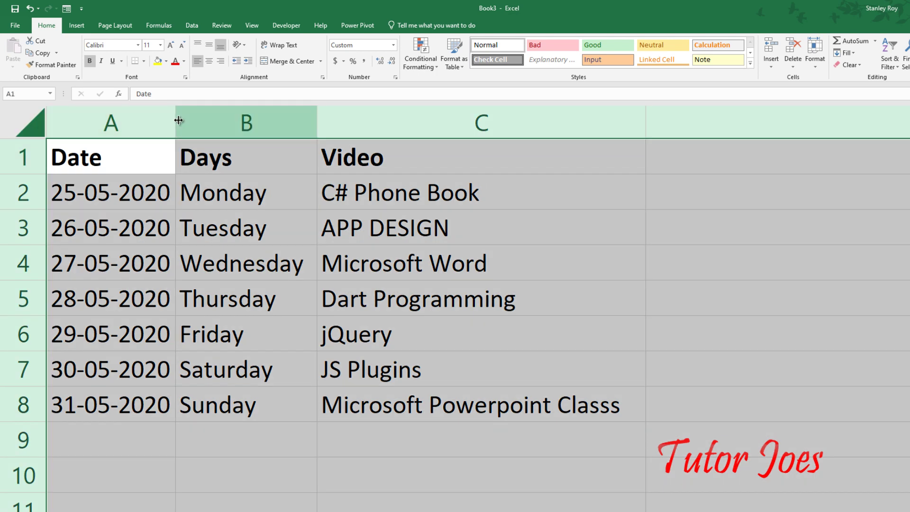
{"action": "left_click_drag", "start_coordinate": [177, 121], "coordinate": [161, 120]}
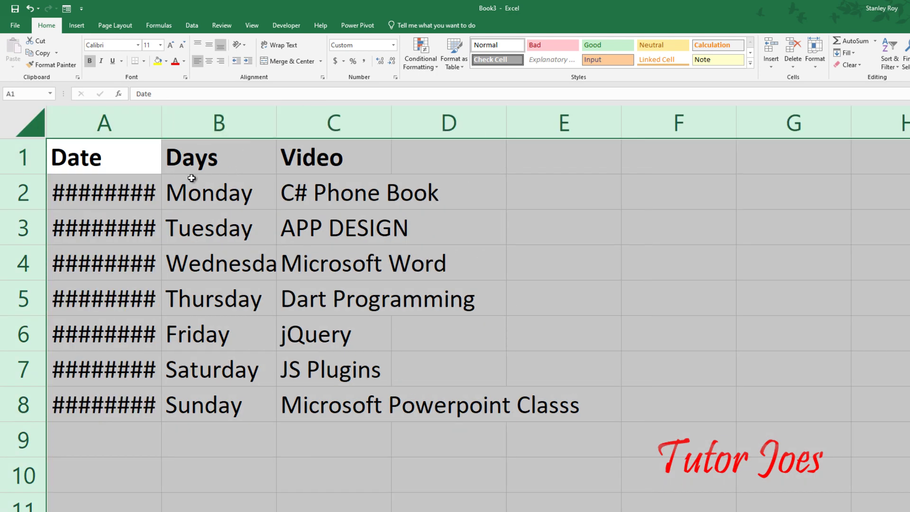
{"action": "left_click", "coordinate": [331, 192]}
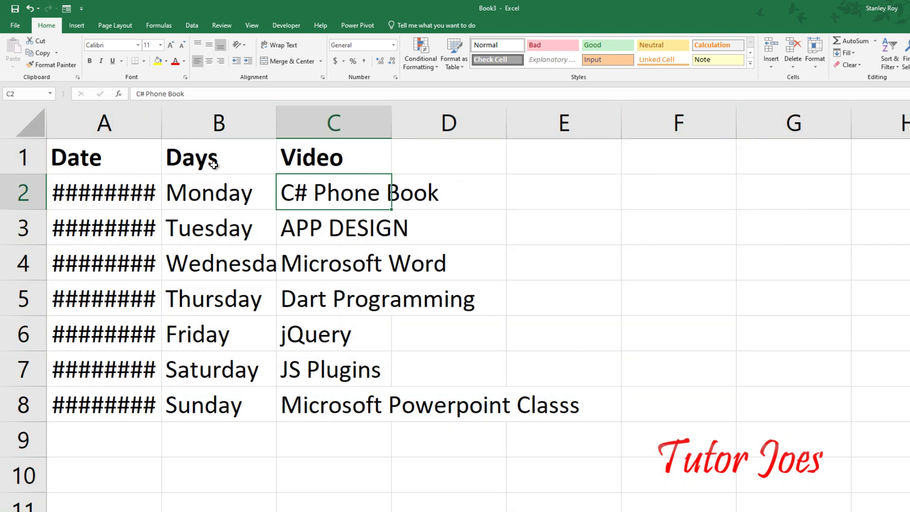
Step: Select columns A to C and fit their widths to the table's contents
{"action": "left_click_drag", "start_coordinate": [117, 128], "coordinate": [352, 131]}
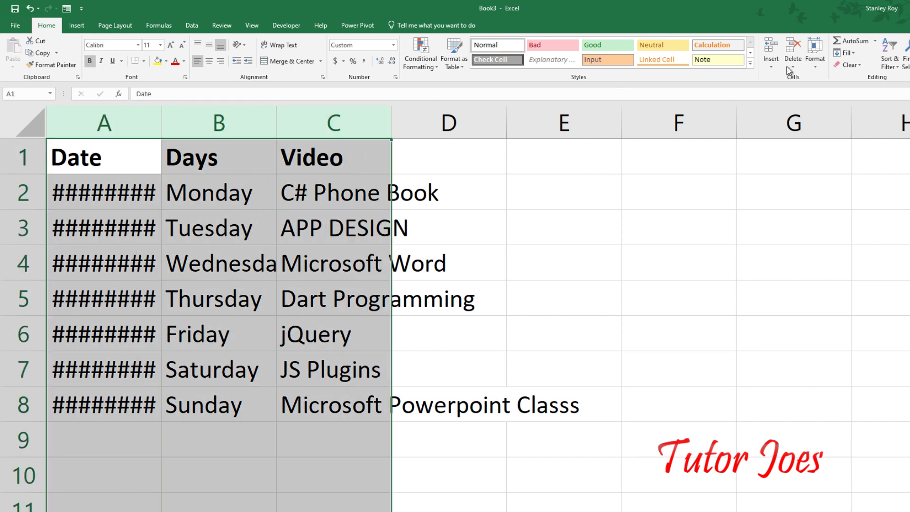
{"action": "left_click", "coordinate": [810, 67]}
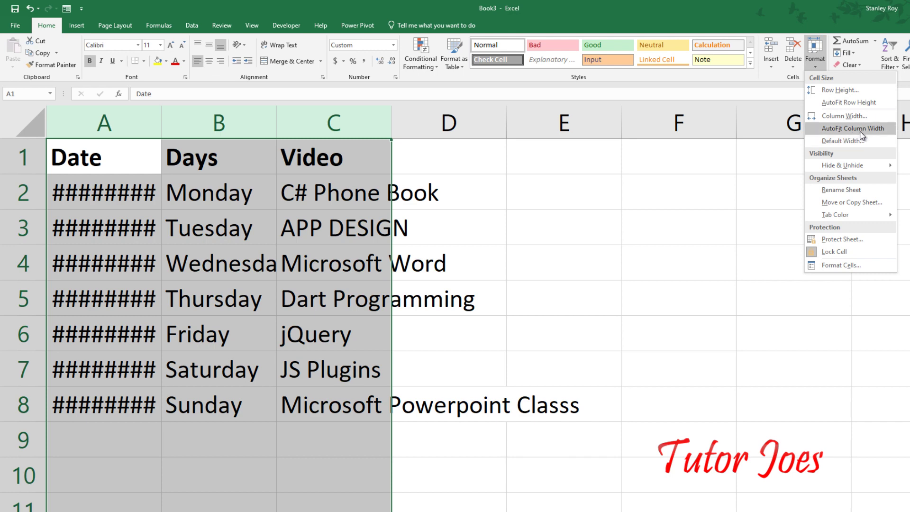
{"action": "left_click", "coordinate": [160, 122]}
{"action": "double_click", "coordinate": [161, 122]}
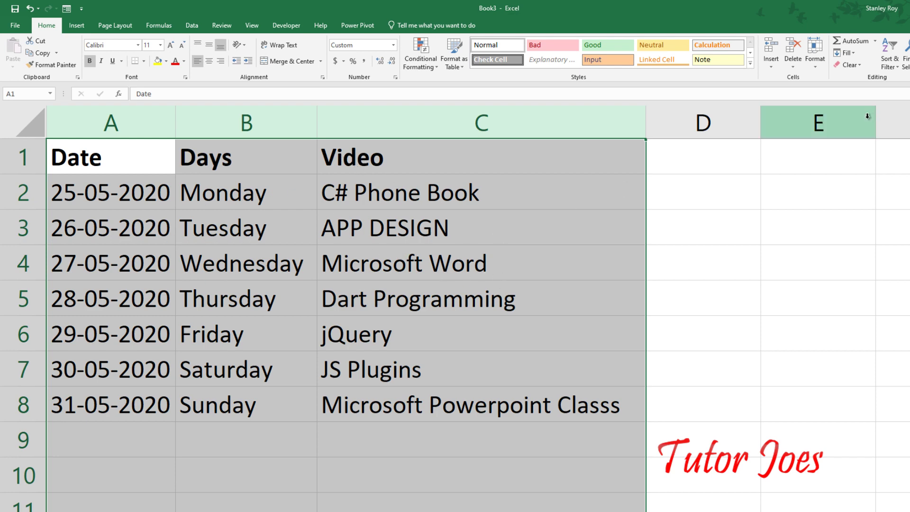
Step: View the Default Width setting, close it without changes, and select cell D3
{"action": "left_click", "coordinate": [811, 66]}
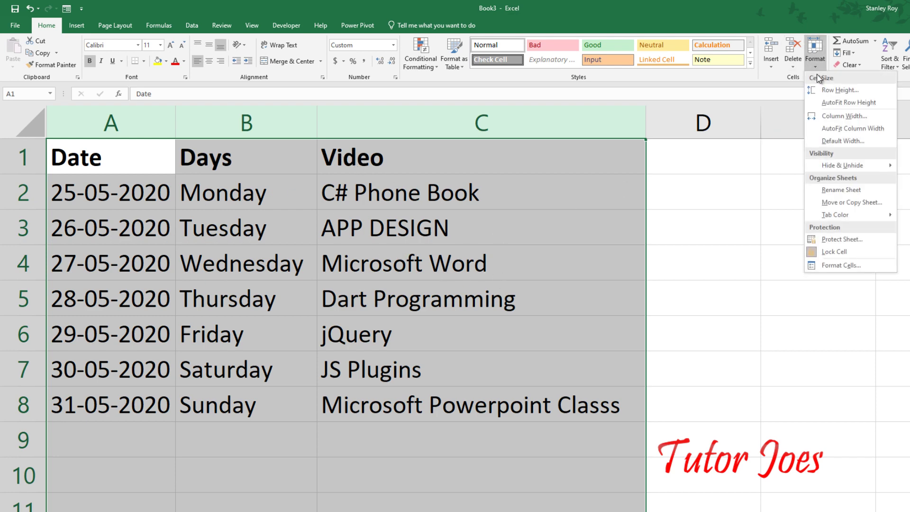
{"action": "left_click", "coordinate": [845, 141]}
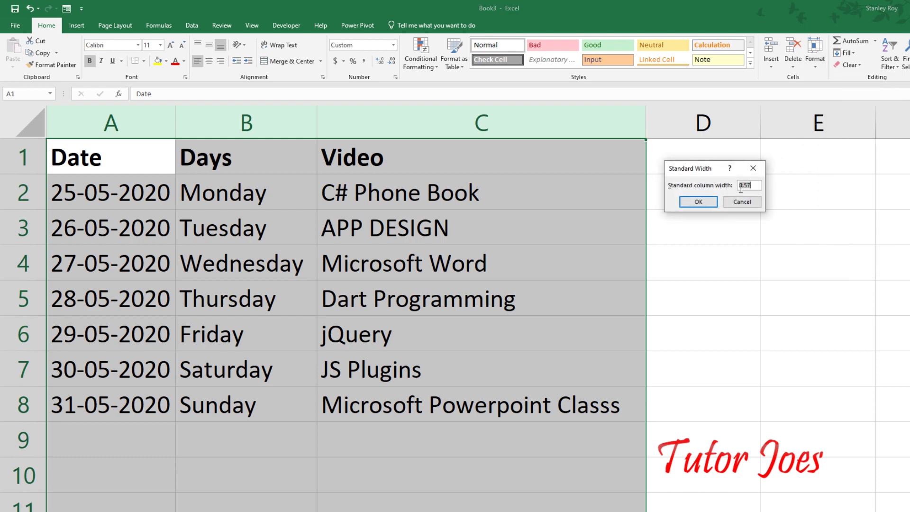
{"action": "left_click", "coordinate": [753, 168]}
{"action": "left_click", "coordinate": [673, 227]}
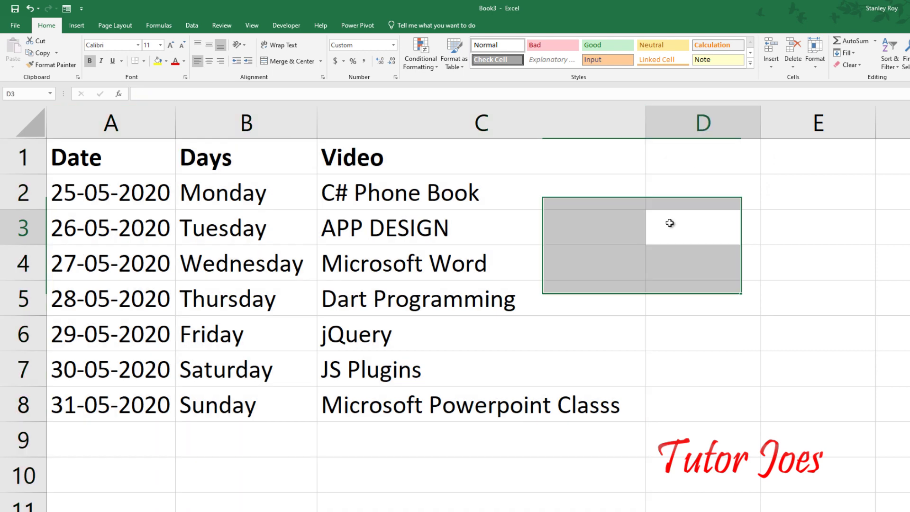
{"action": "left_click", "coordinate": [761, 121]}
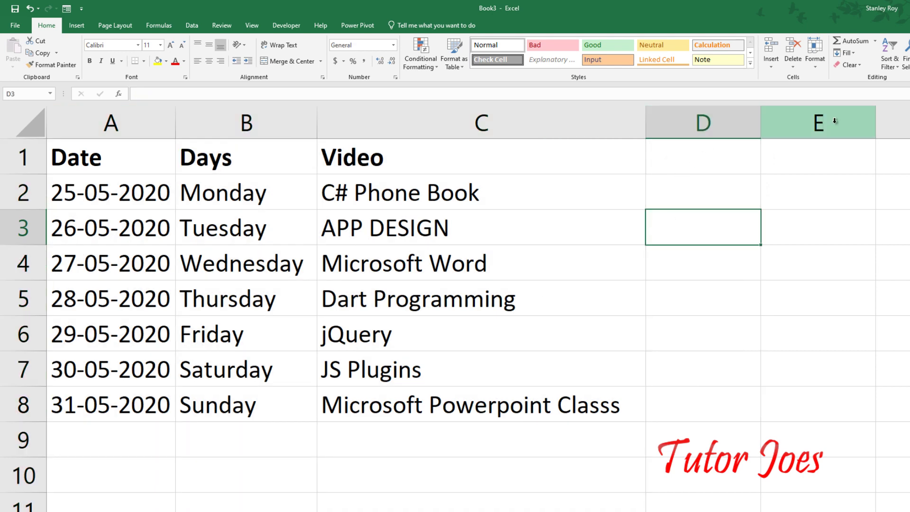
{"action": "left_click", "coordinate": [876, 123]}
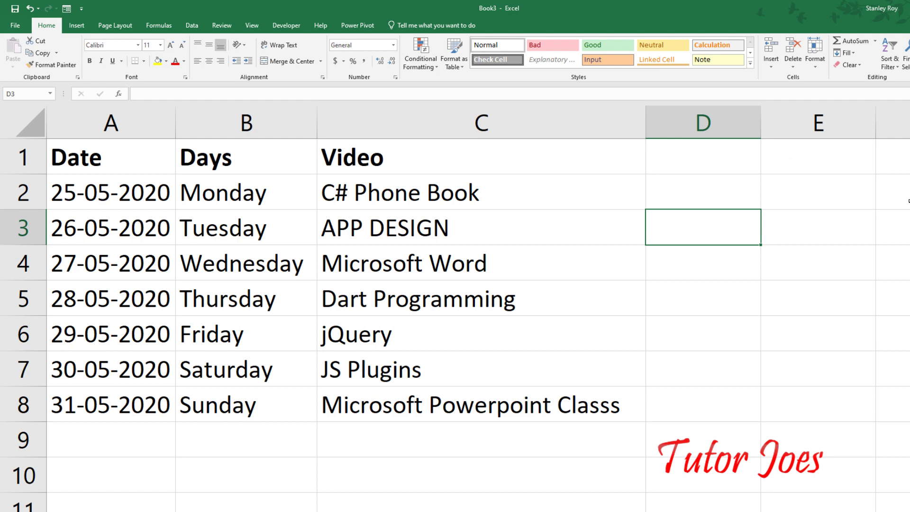
{"action": "left_click", "coordinate": [793, 60]}
{"action": "left_click", "coordinate": [815, 59]}
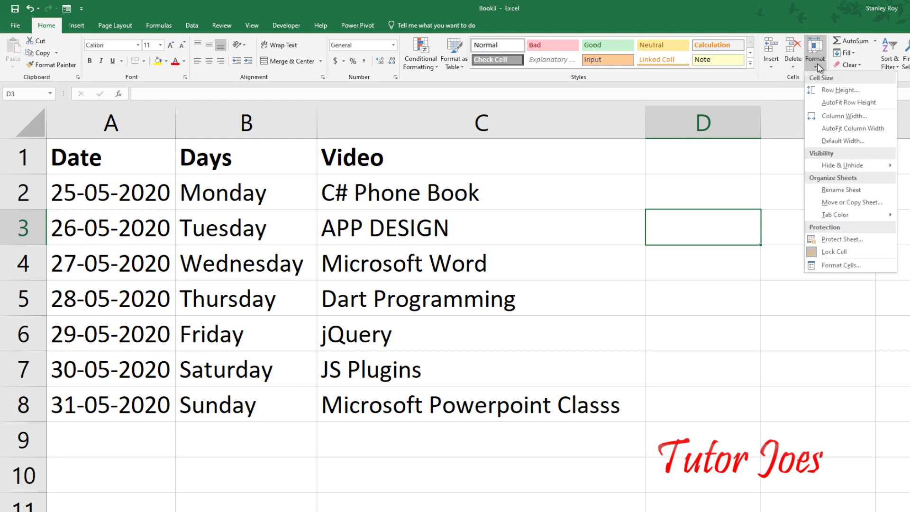
{"action": "left_click", "coordinate": [705, 221]}
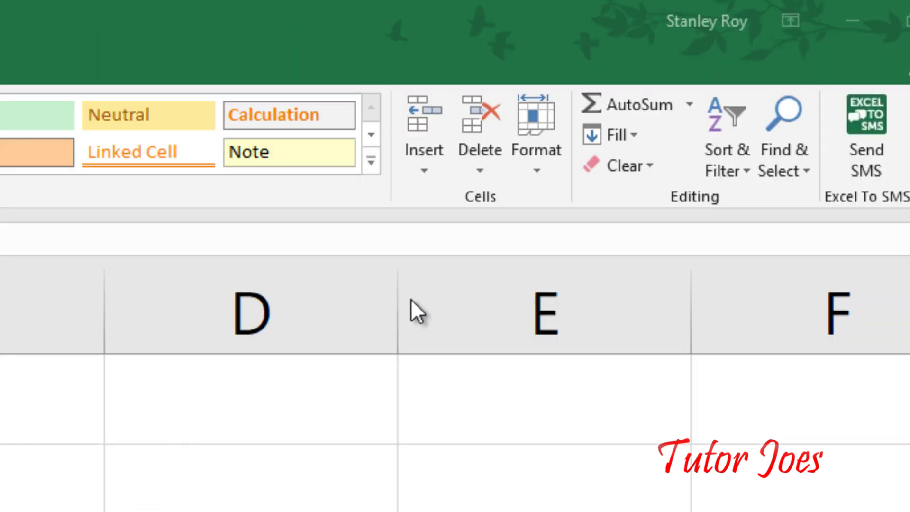
Step: Examine the Hide & Unhide choices for rows, columns and sheets among the Format options
{"action": "left_click", "coordinate": [537, 172]}
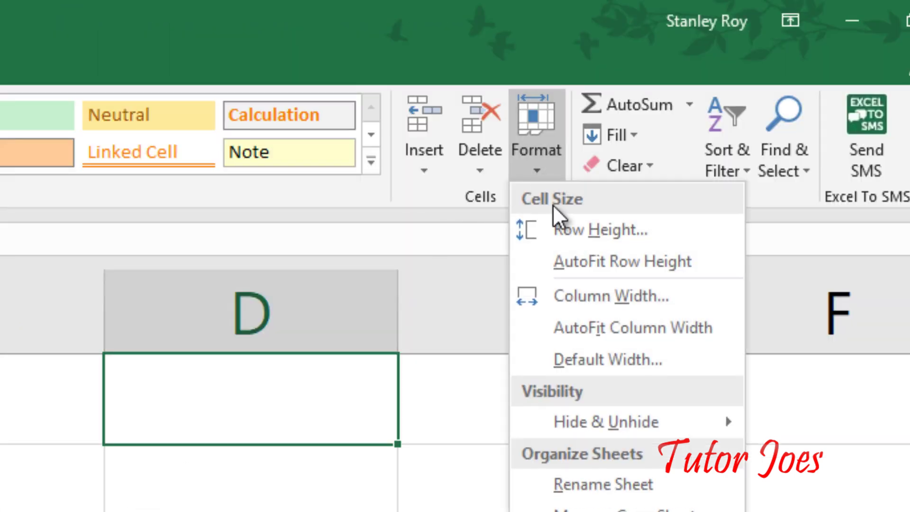
{"action": "mouse_move", "coordinate": [669, 424]}
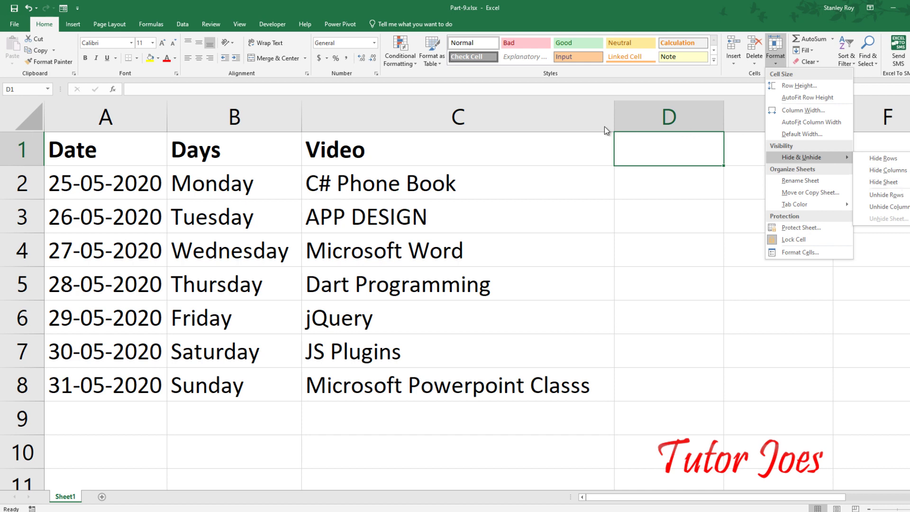
{"action": "key", "text": "Escape"}
{"action": "key", "text": "Escape"}
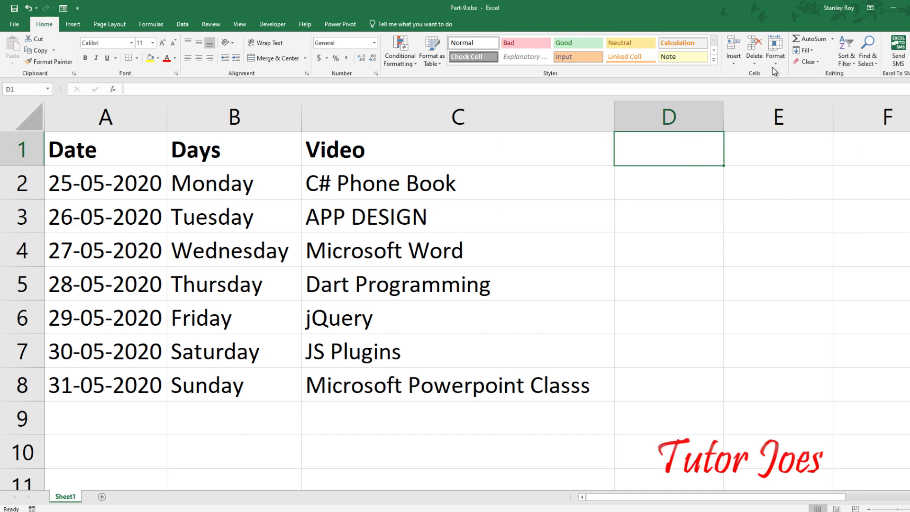
{"action": "left_click", "coordinate": [773, 67]}
{"action": "mouse_move", "coordinate": [836, 161]}
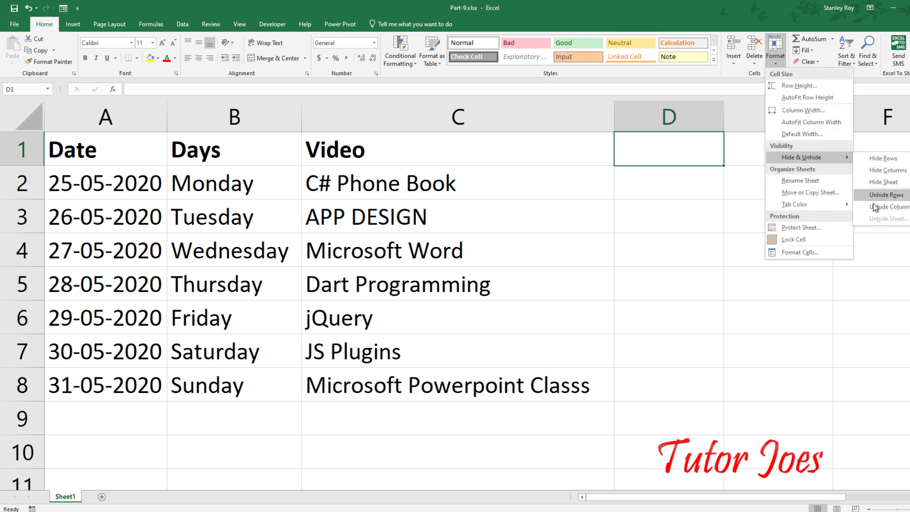
{"action": "left_click", "coordinate": [383, 220]}
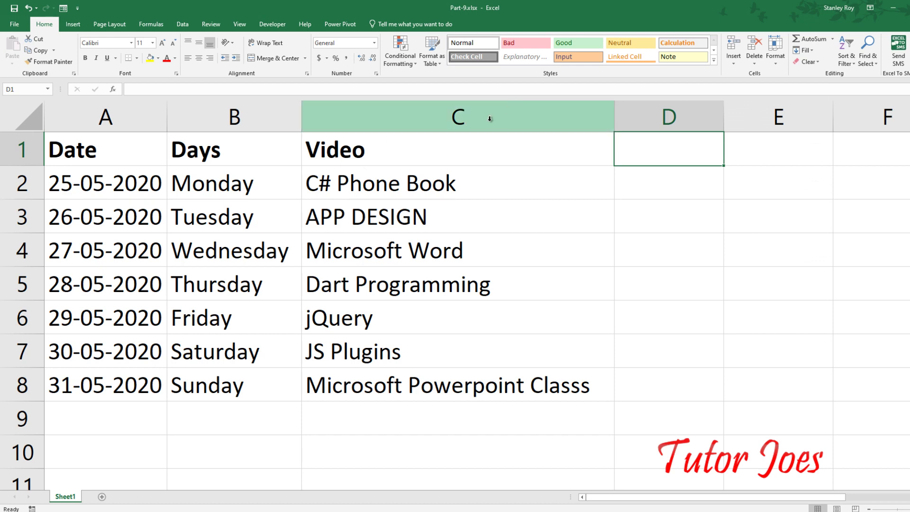
Step: Hide column B, which holds the Days entries
{"action": "left_click", "coordinate": [242, 107]}
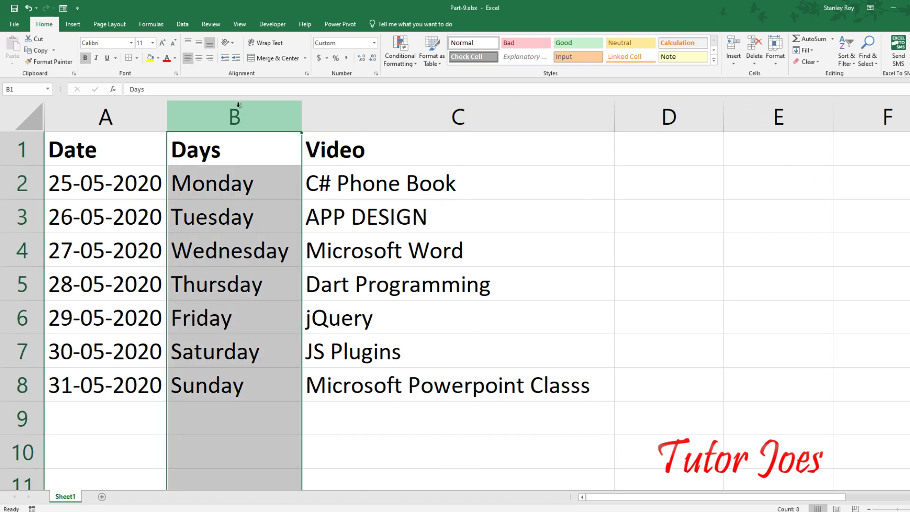
{"action": "right_click", "coordinate": [236, 118]}
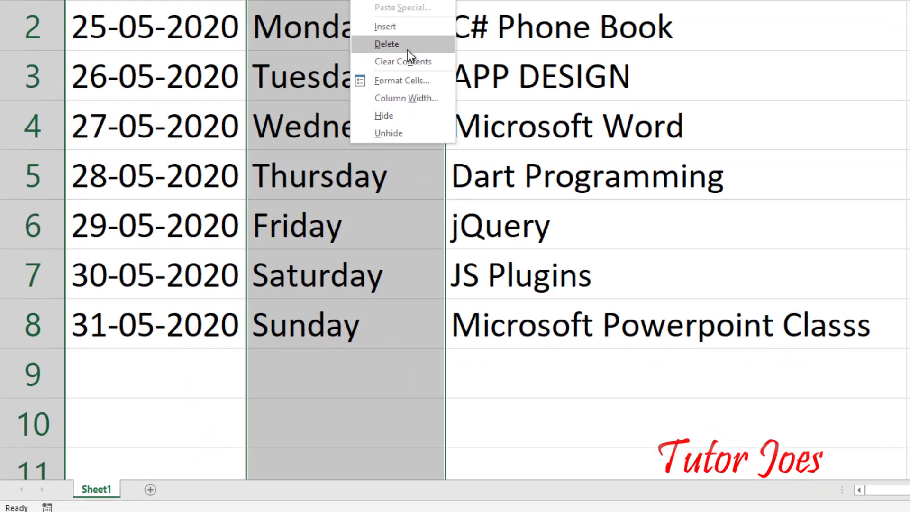
{"action": "left_click", "coordinate": [403, 116]}
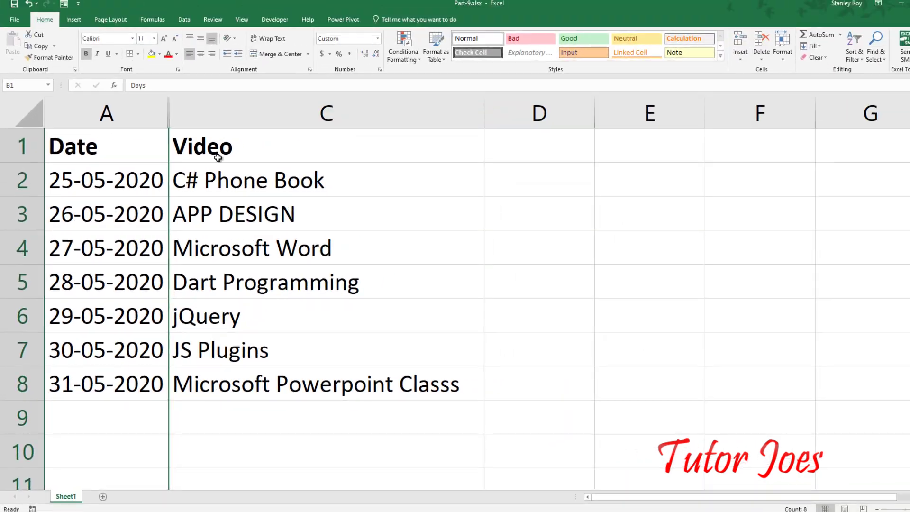
Step: Unhide the Days column between columns A and C
{"action": "left_click", "coordinate": [782, 53]}
{"action": "mouse_move", "coordinate": [828, 154]}
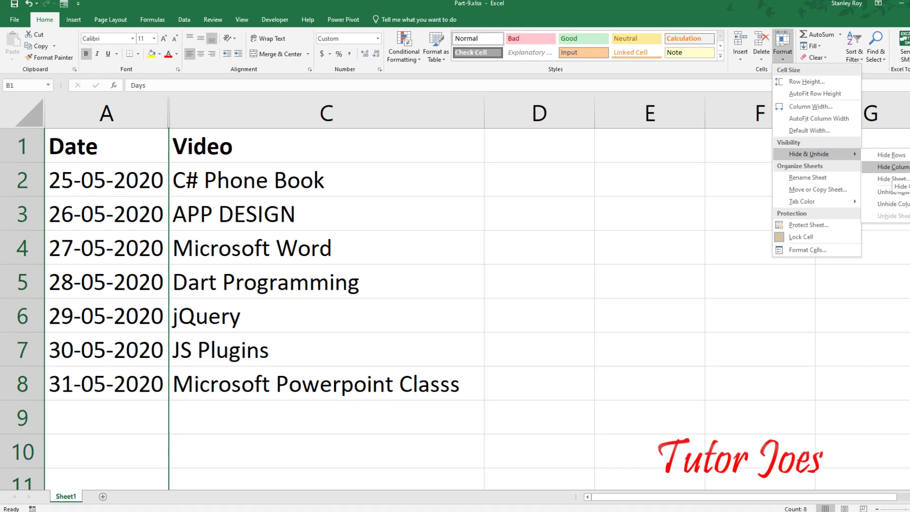
{"action": "left_click", "coordinate": [907, 210]}
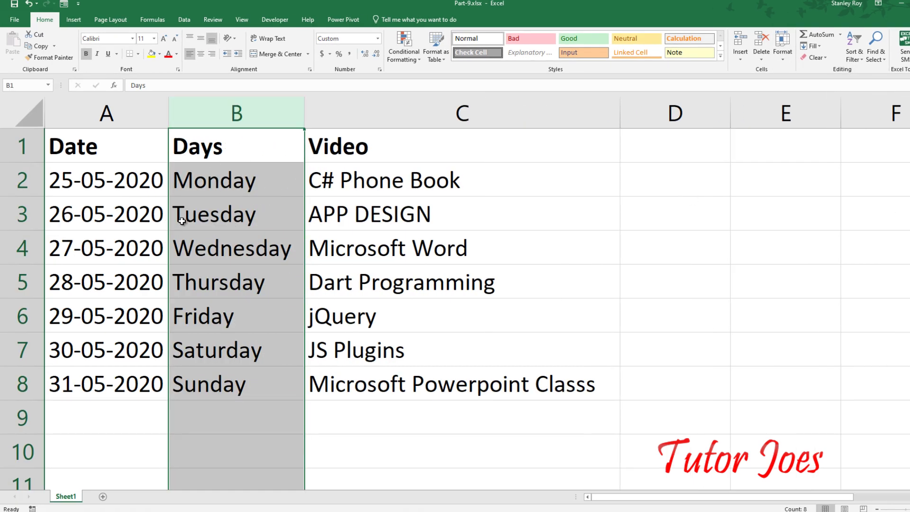
Step: Select rows 2 to 4 and hide them
{"action": "left_click", "coordinate": [14, 184]}
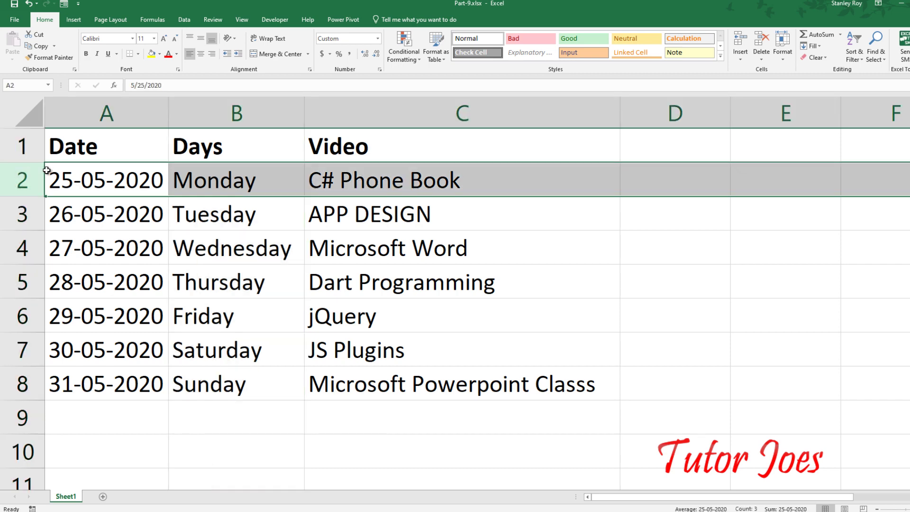
{"action": "left_click_drag", "start_coordinate": [28, 180], "coordinate": [22, 248]}
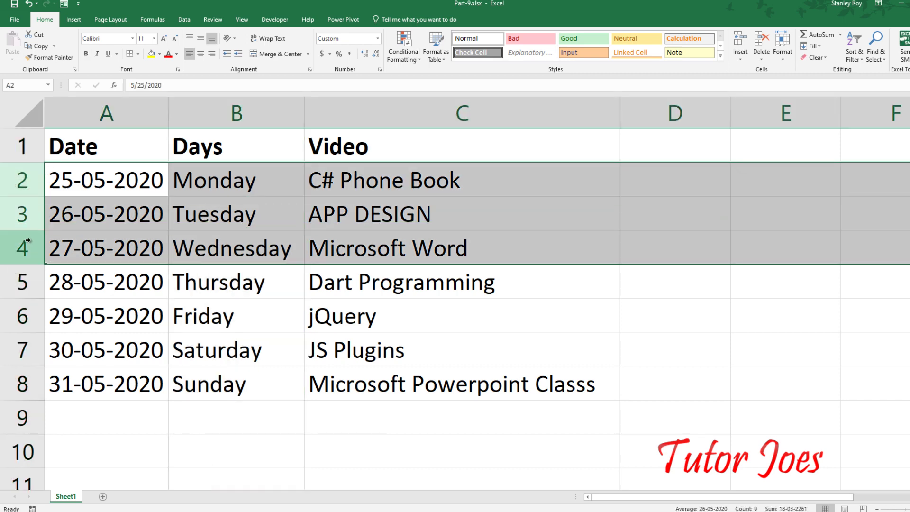
{"action": "right_click", "coordinate": [17, 216]}
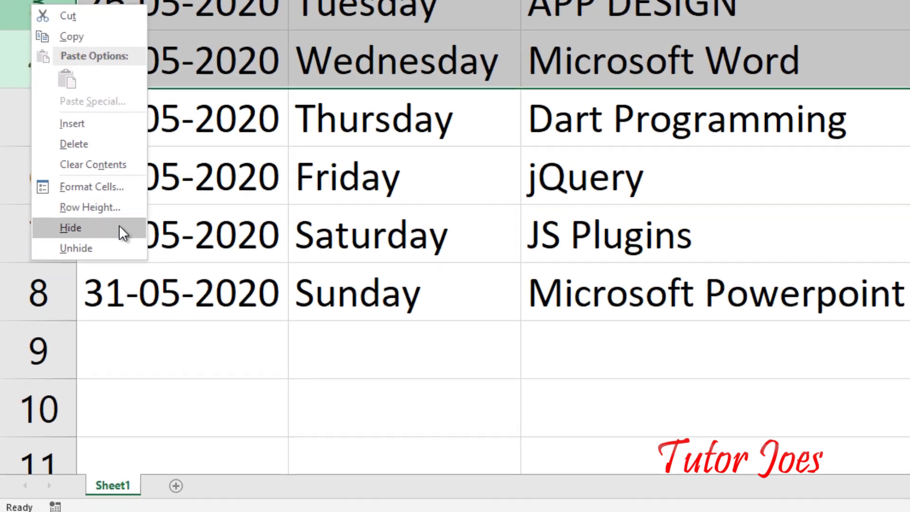
{"action": "left_click", "coordinate": [42, 345]}
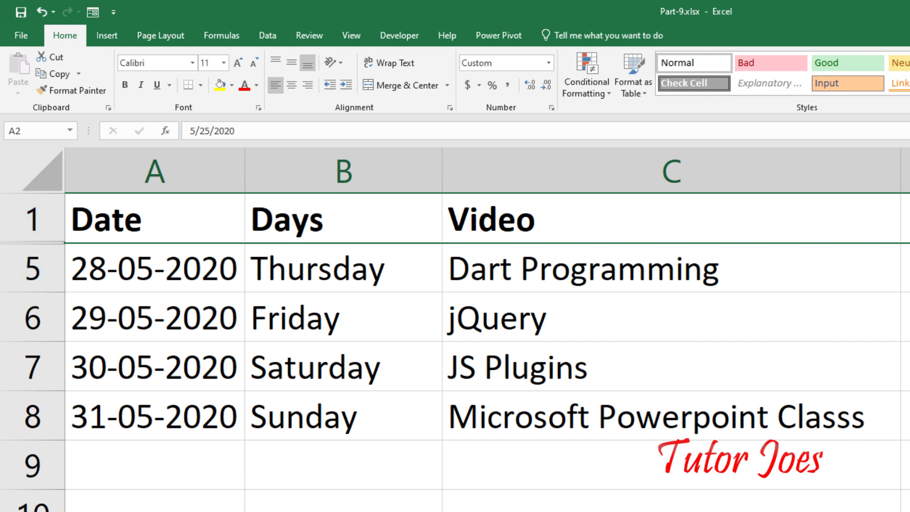
Step: Unhide the hidden rows between rows 1 and 5
{"action": "left_click", "coordinate": [834, 69]}
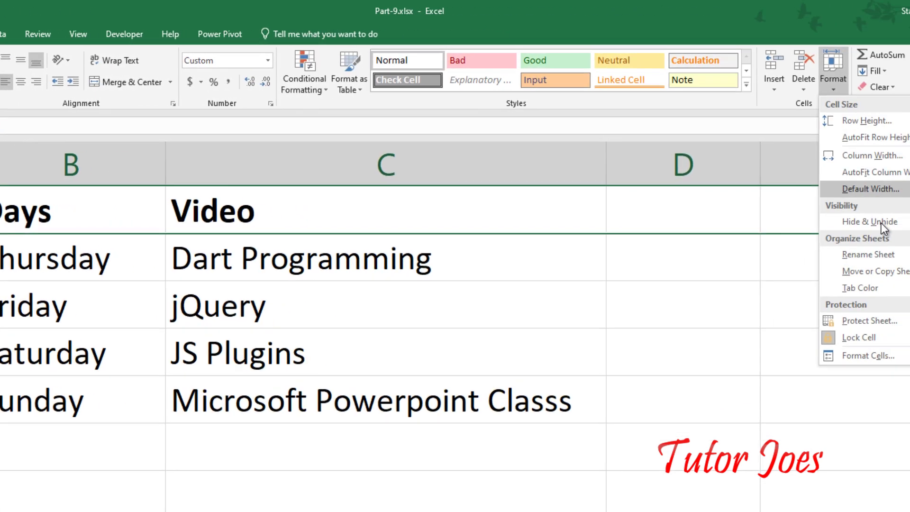
{"action": "mouse_move", "coordinate": [779, 223]}
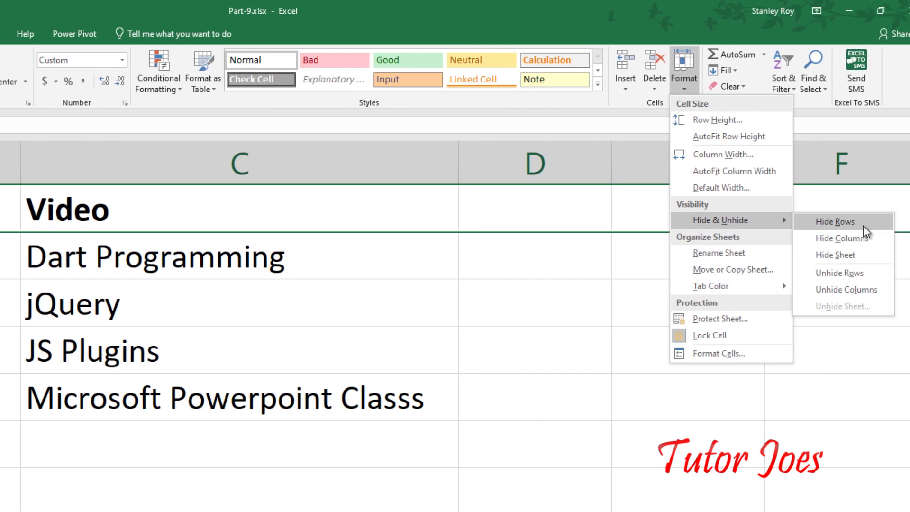
{"action": "left_click", "coordinate": [862, 277]}
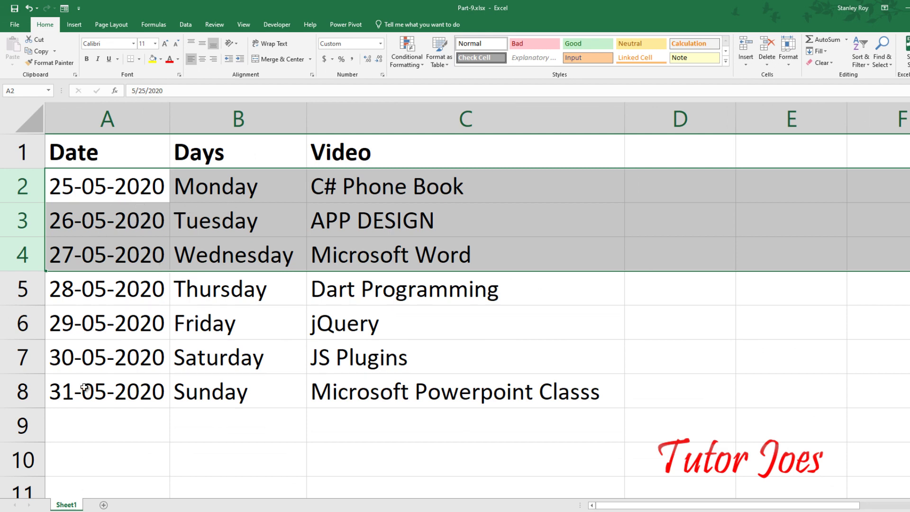
Step: Copy the range A1:D11 from Sheet1 into a new sheet at cell A1 and fit column A's width to the dates
{"action": "left_click_drag", "start_coordinate": [87, 164], "coordinate": [638, 487]}
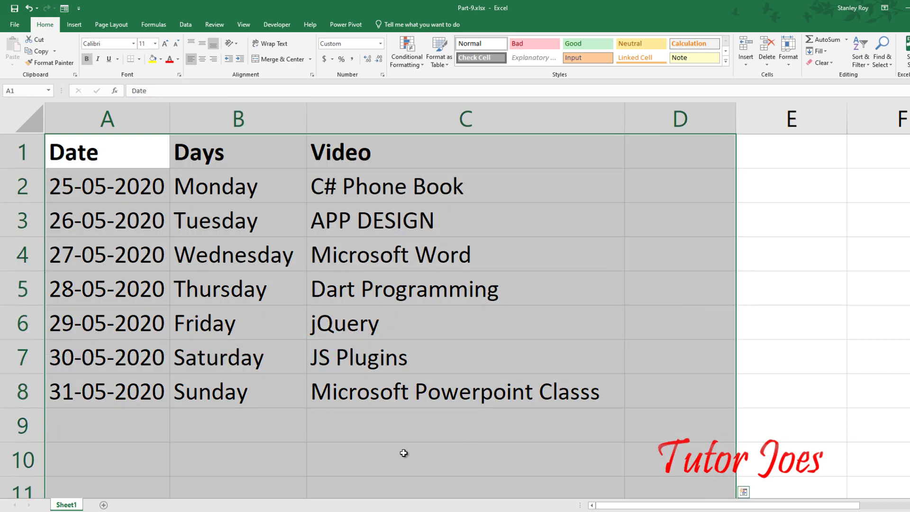
{"action": "key", "text": "ctrl+c"}
{"action": "left_click", "coordinate": [105, 506]}
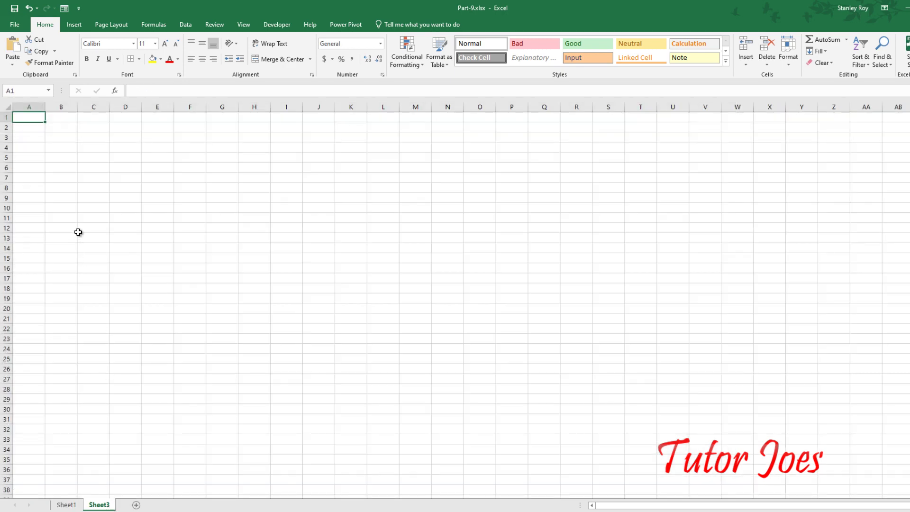
{"action": "key", "text": "ctrl+v"}
{"action": "scroll", "coordinate": [216, 242], "scroll_direction": "up", "scroll_amount": 8, "text": "ctrl"}
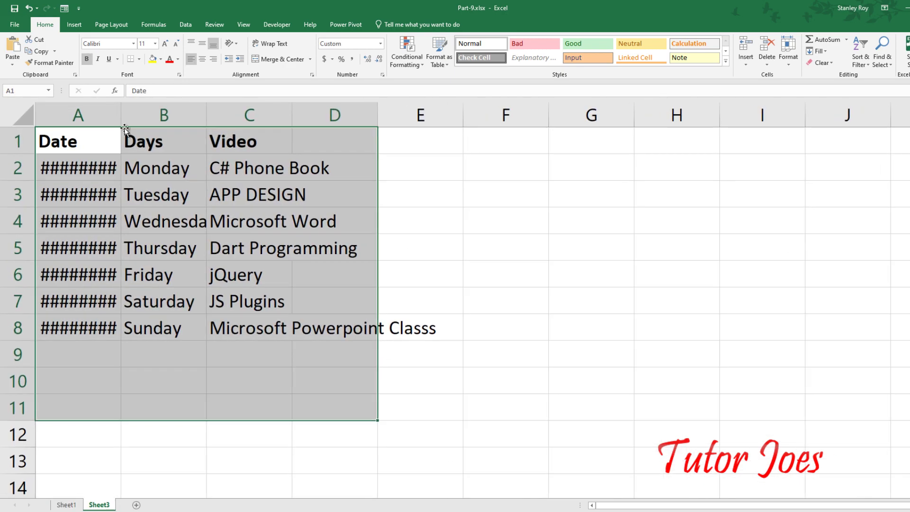
{"action": "double_click", "coordinate": [118, 115]}
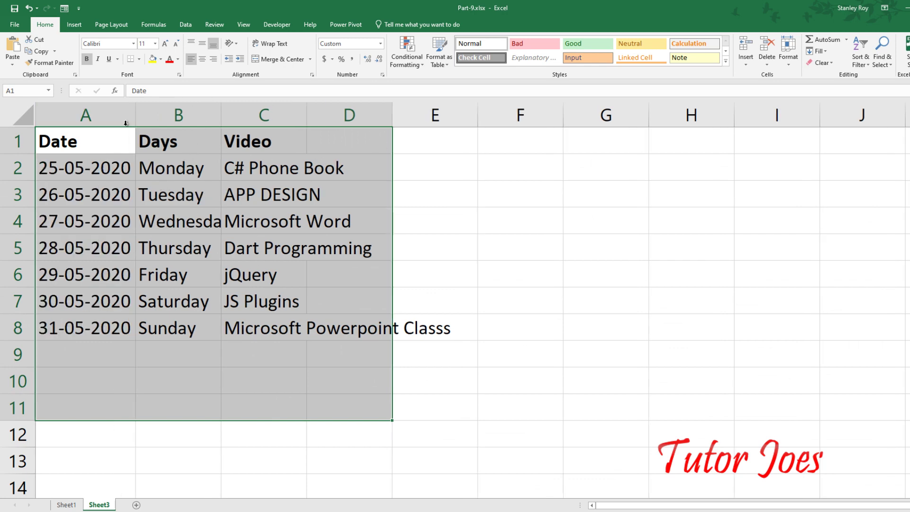
Step: Hide the sheet holding the copied table, Sheet3, and select cell C4 on Sheet1
{"action": "left_click", "coordinate": [115, 215]}
{"action": "left_click", "coordinate": [789, 69]}
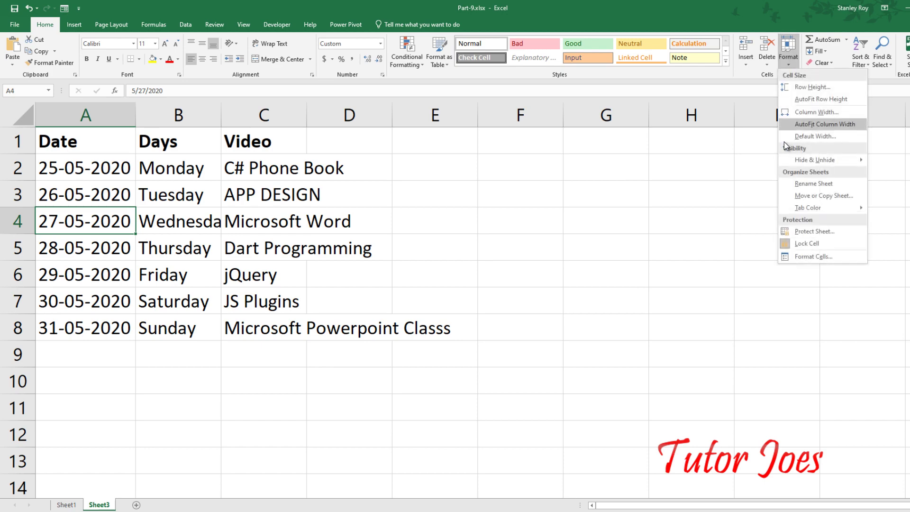
{"action": "mouse_move", "coordinate": [823, 161]}
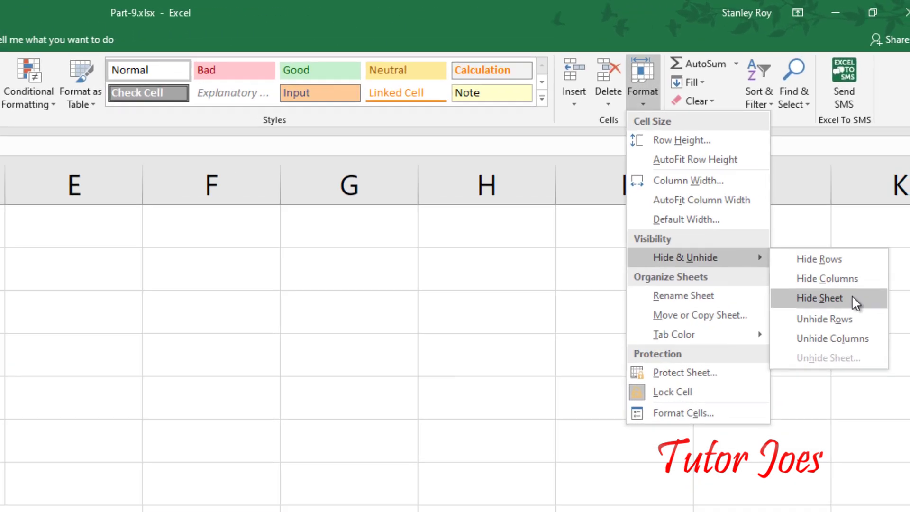
{"action": "left_click", "coordinate": [895, 185]}
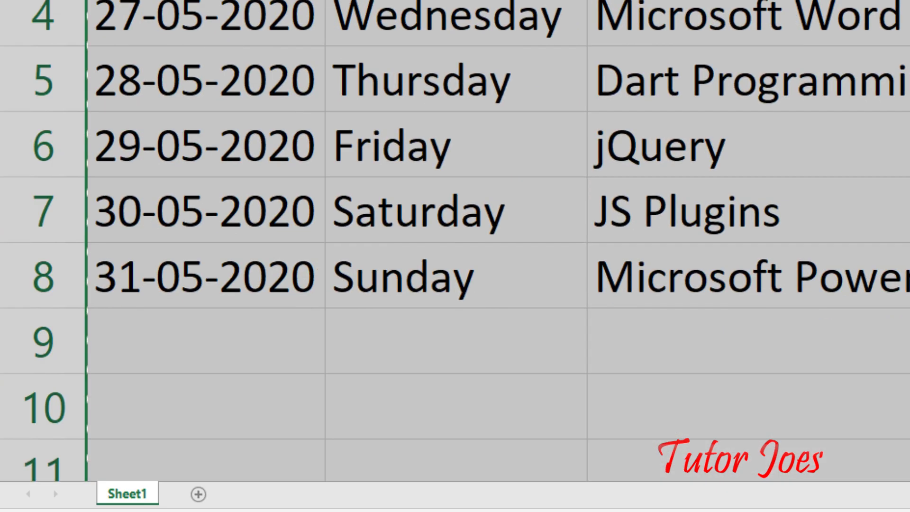
{"action": "left_click", "coordinate": [758, 14]}
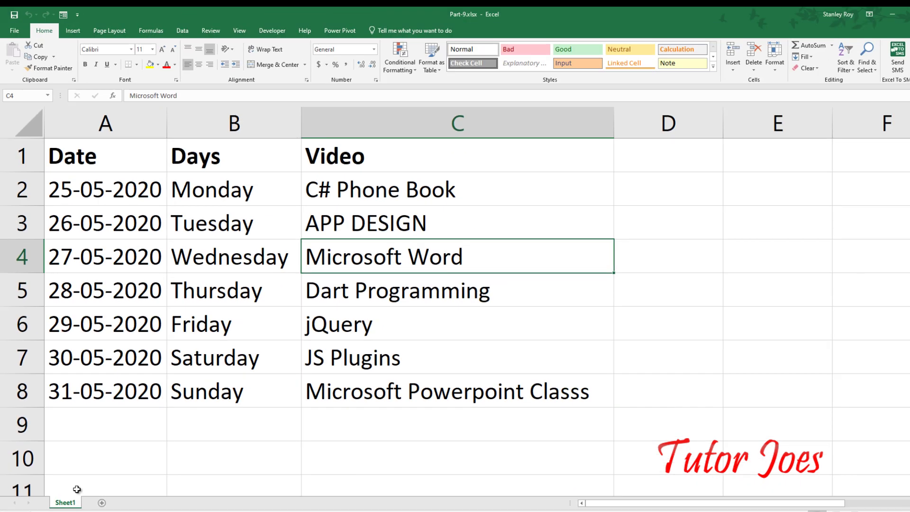
Step: Unhide Sheet3, the hidden sheet that holds the copied table
{"action": "left_click", "coordinate": [778, 66]}
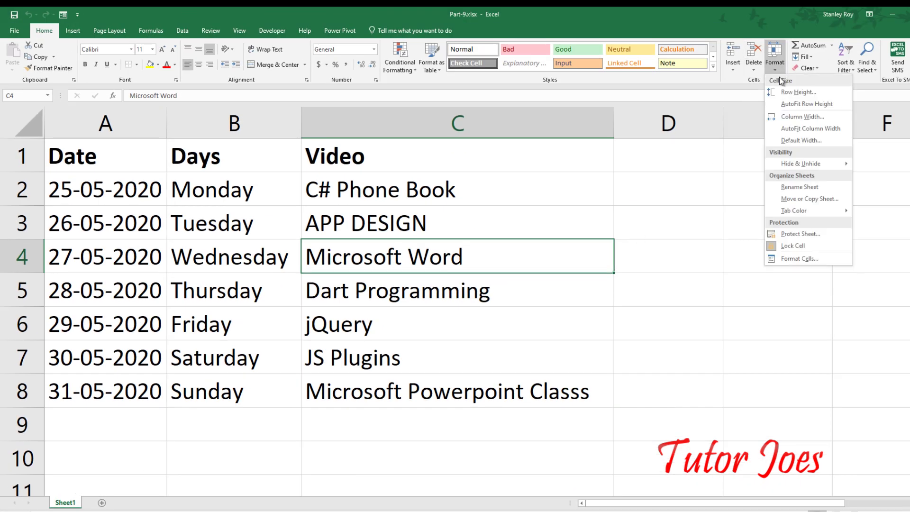
{"action": "mouse_move", "coordinate": [842, 166]}
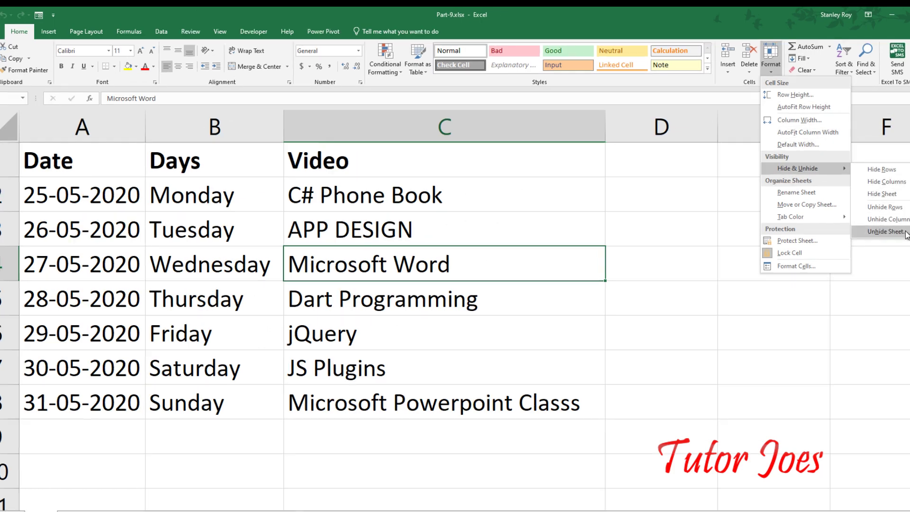
{"action": "left_click", "coordinate": [887, 226]}
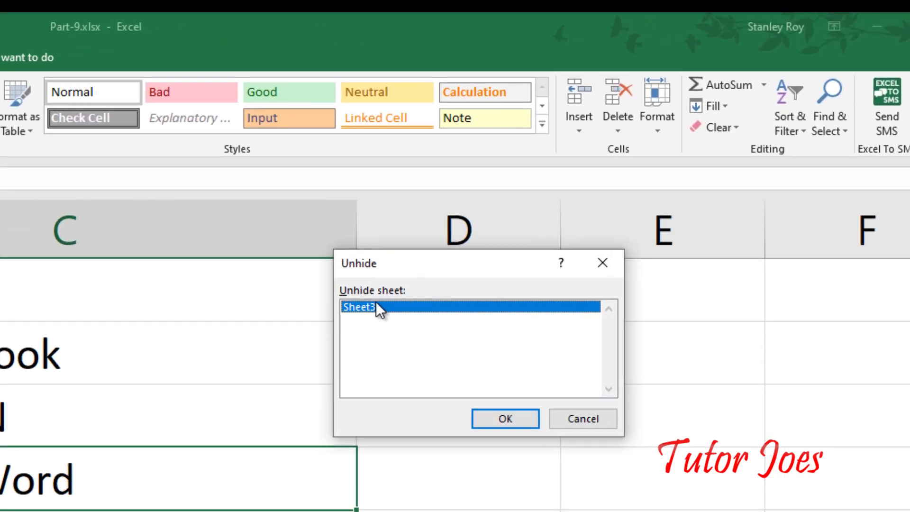
{"action": "left_click", "coordinate": [504, 419]}
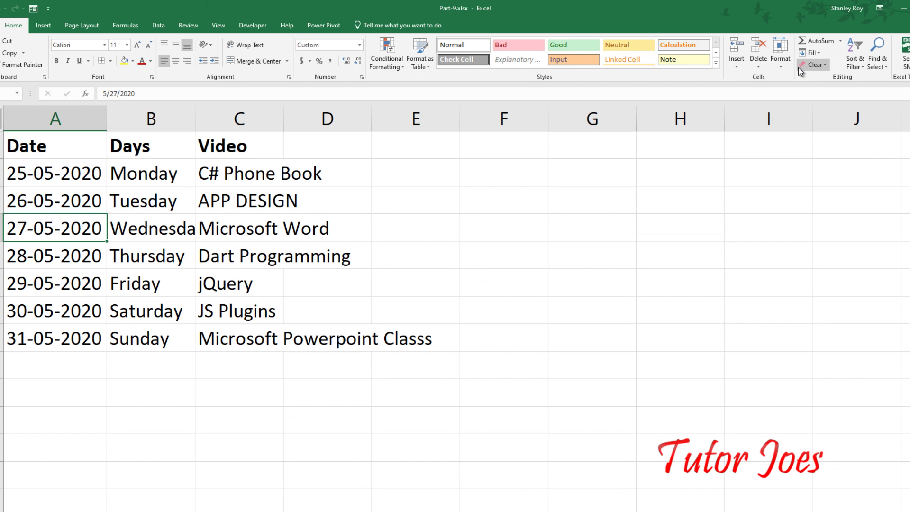
{"action": "left_click", "coordinate": [781, 66]}
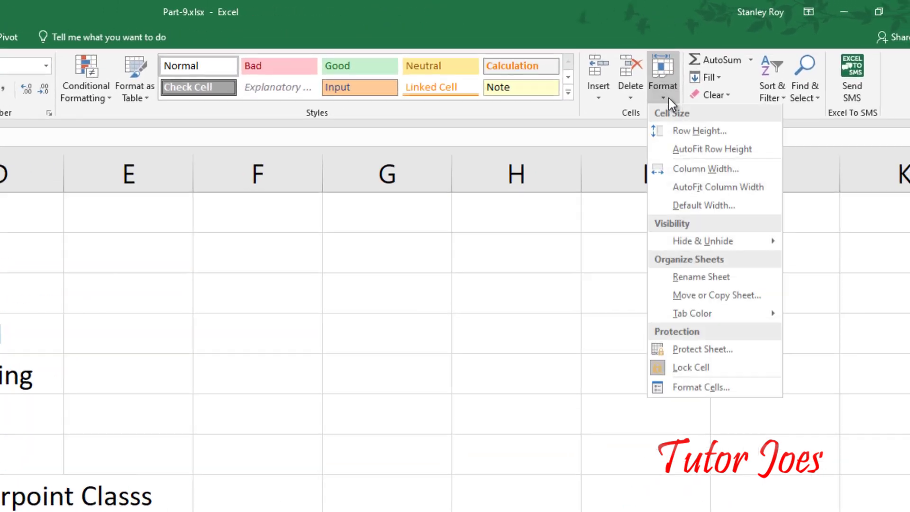
{"action": "mouse_move", "coordinate": [706, 241]}
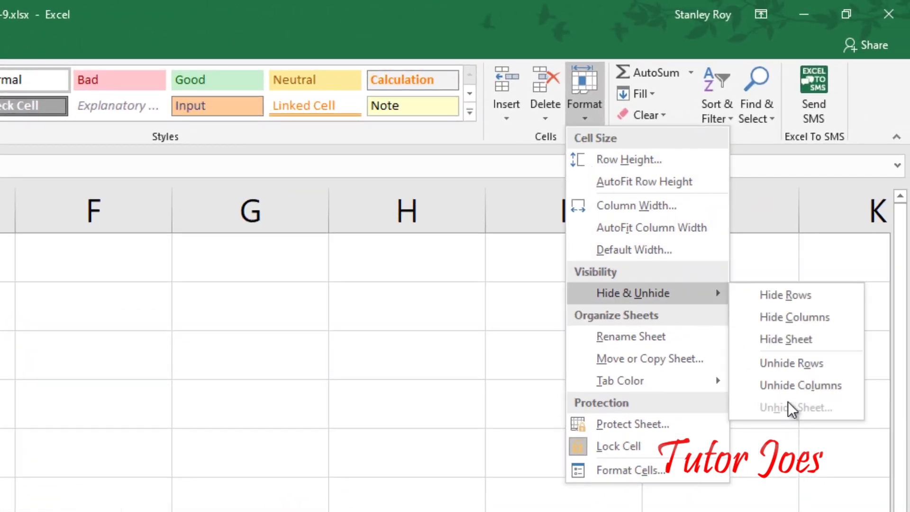
{"action": "left_click", "coordinate": [783, 364]}
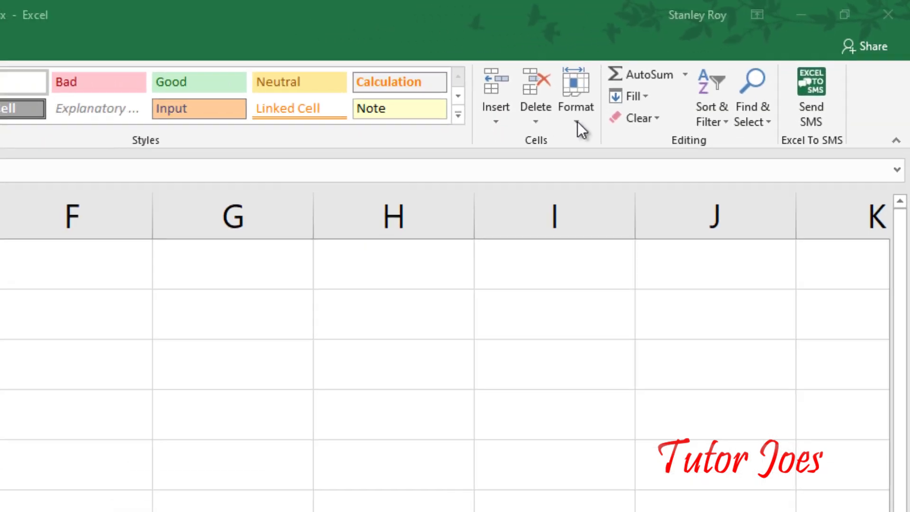
{"action": "left_click", "coordinate": [482, 140]}
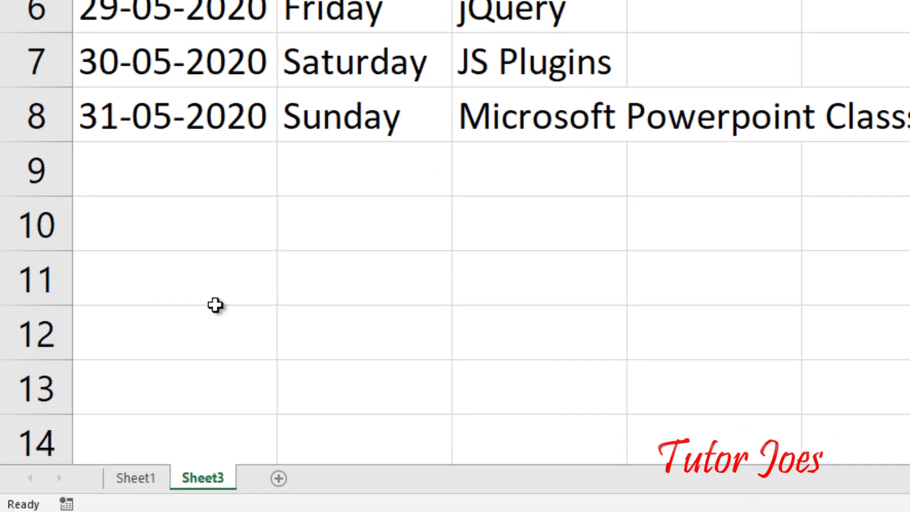
Step: Rename Sheet3 as List
{"action": "left_click", "coordinate": [135, 479]}
{"action": "left_click", "coordinate": [214, 482]}
{"action": "double_click", "coordinate": [201, 479]}
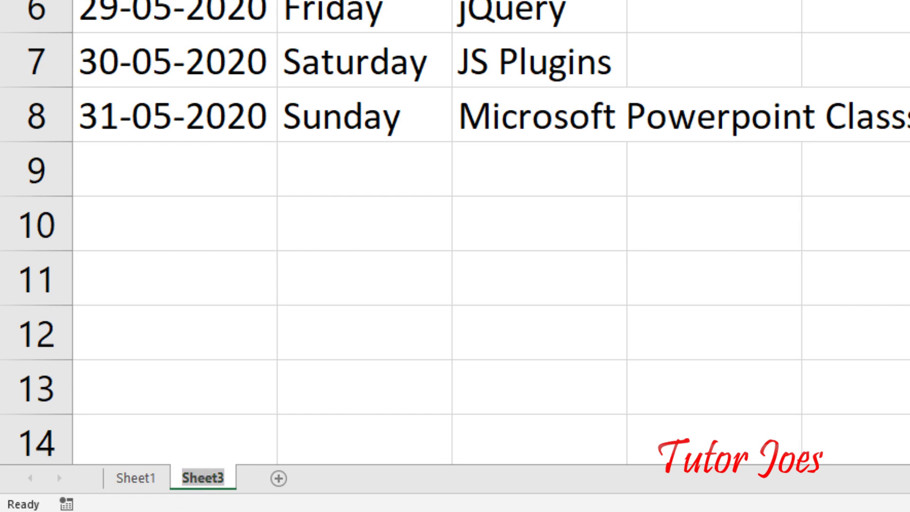
{"action": "type", "text": "List"}
{"action": "key", "text": "Return"}
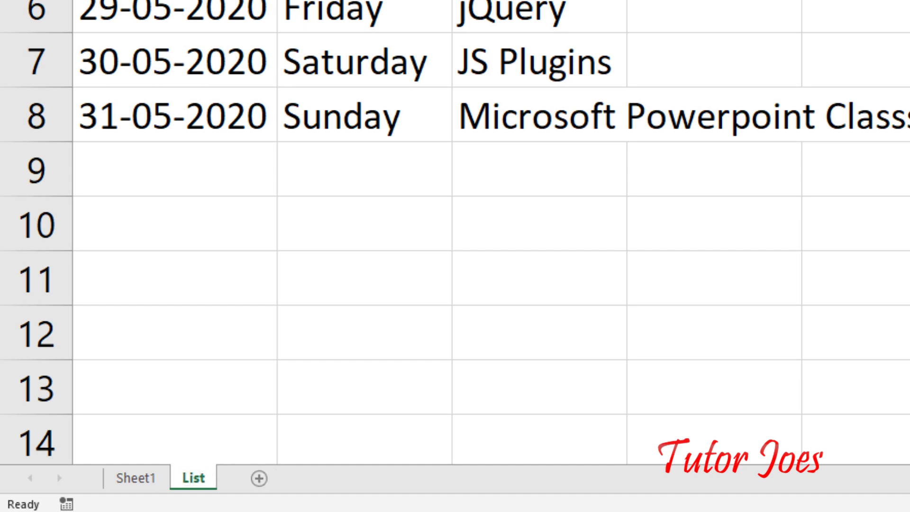
Step: Switch to Sheet1 and rename it as Topic
{"action": "left_click", "coordinate": [134, 478]}
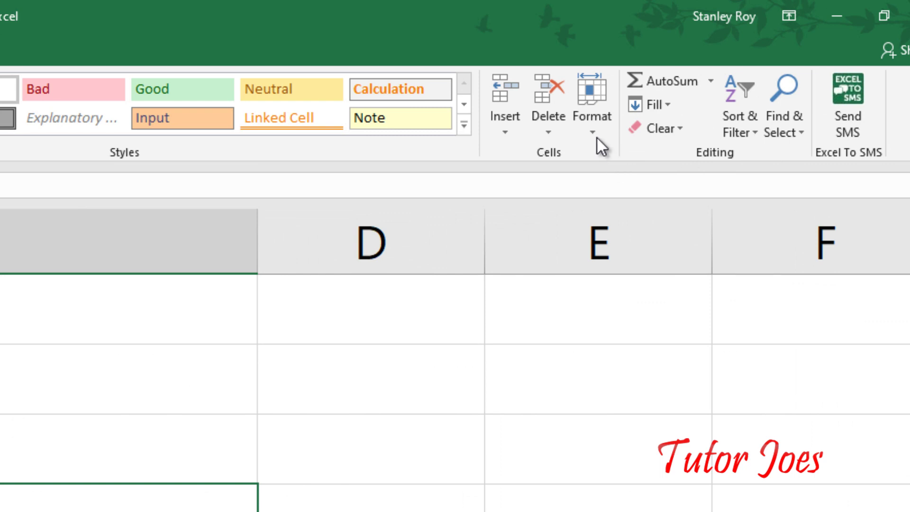
{"action": "left_click", "coordinate": [598, 138]}
{"action": "left_click", "coordinate": [651, 375]}
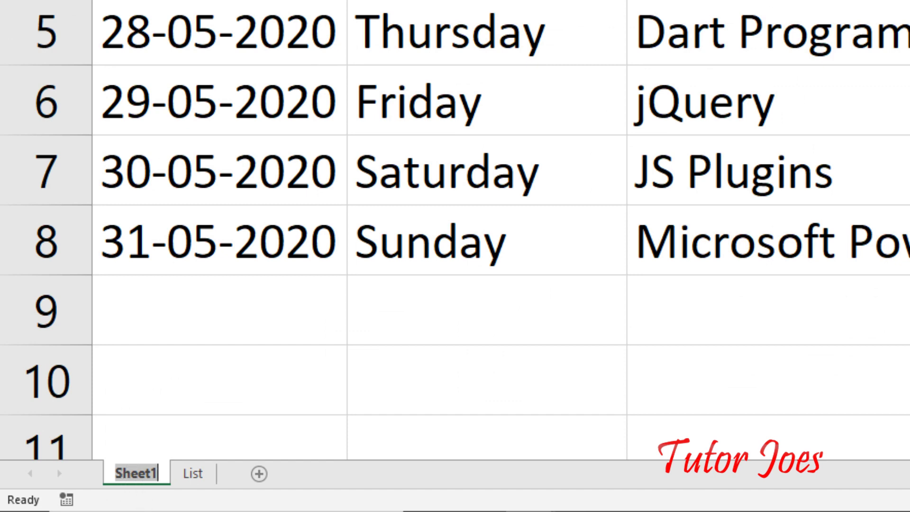
{"action": "type", "text": "Topic"}
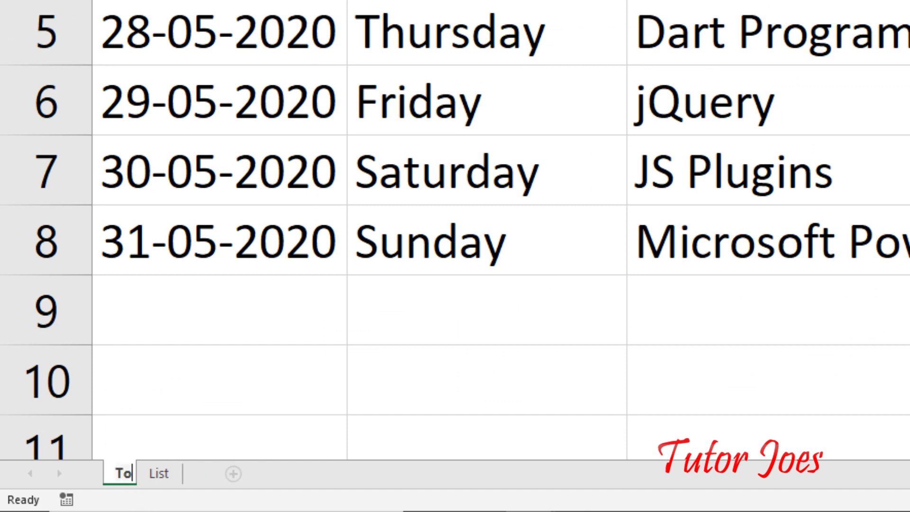
{"action": "key", "text": "Return"}
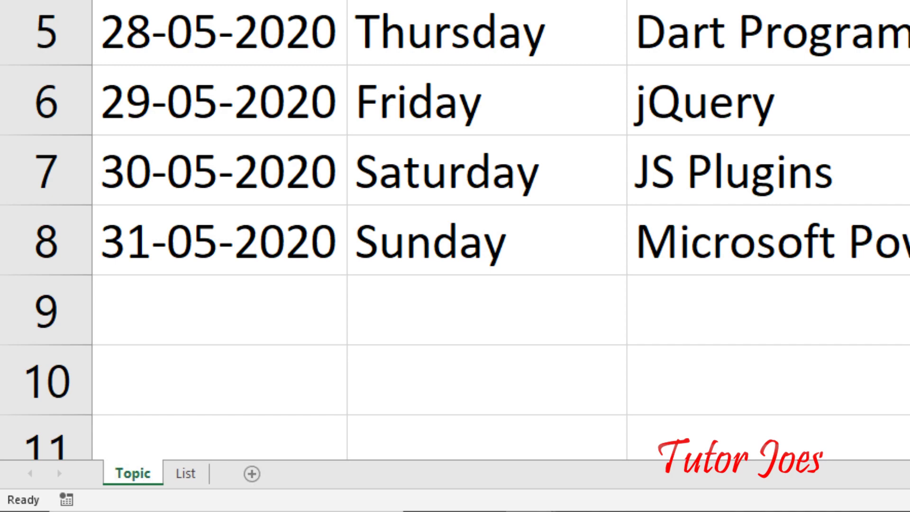
Step: Create a copy of the Topic sheet in Part-9.xlsx, placed before the original Topic sheet
{"action": "left_click", "coordinate": [203, 477]}
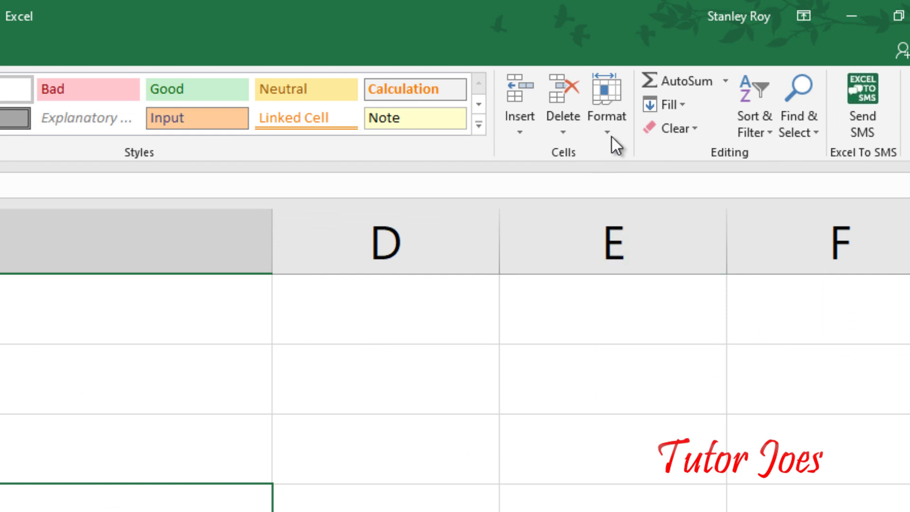
{"action": "left_click", "coordinate": [610, 135]}
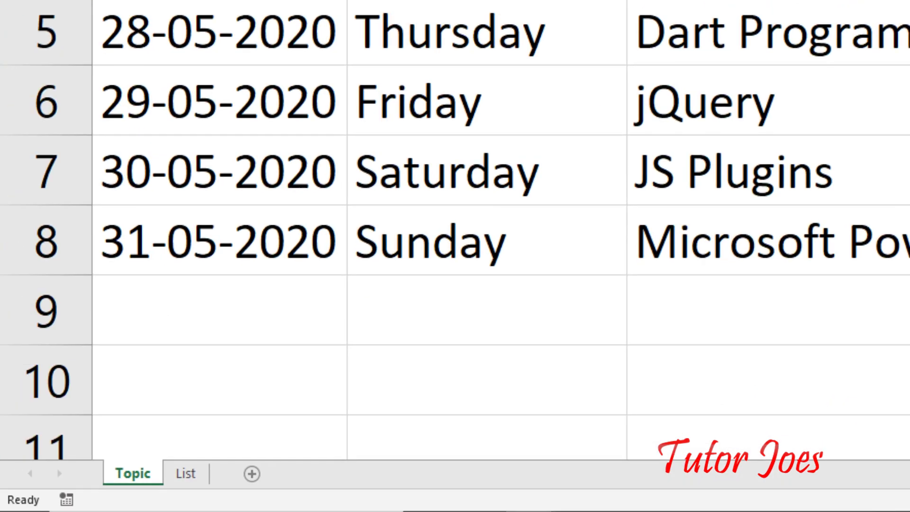
{"action": "left_click_drag", "start_coordinate": [633, 105], "coordinate": [451, 170]}
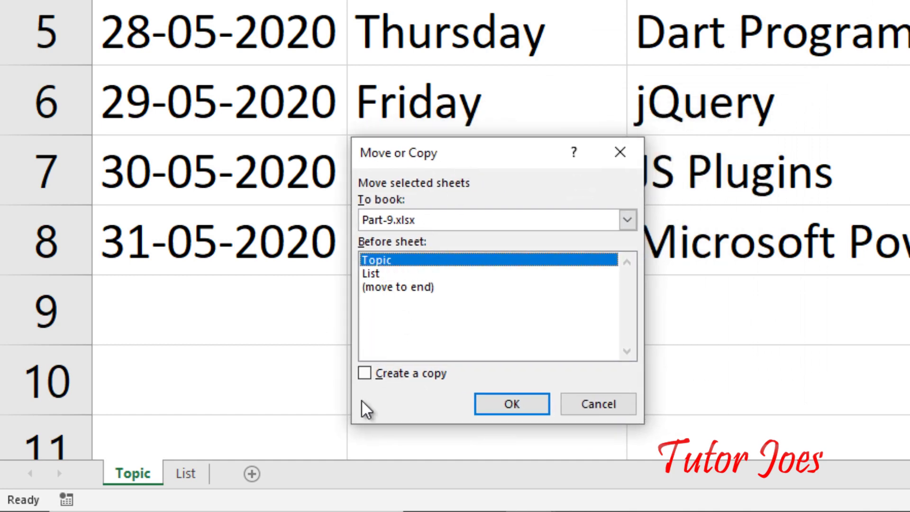
{"action": "left_click", "coordinate": [367, 375]}
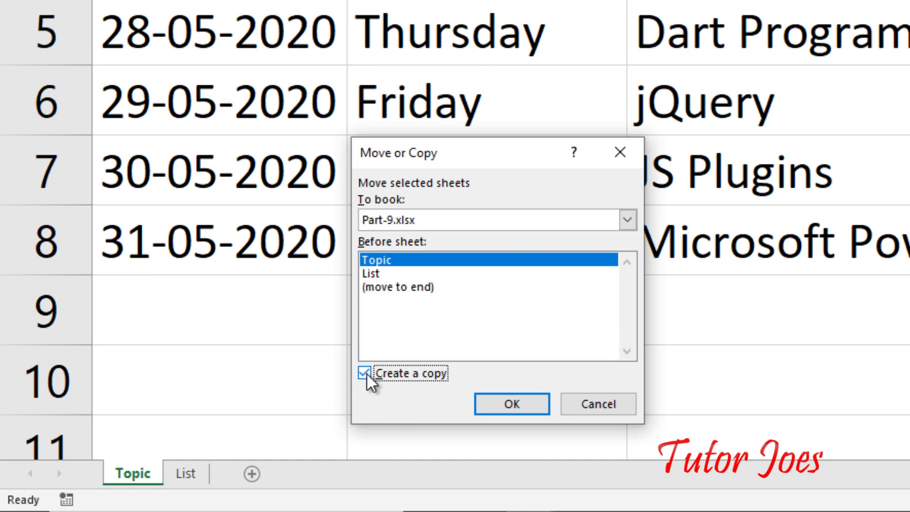
{"action": "left_click", "coordinate": [514, 403]}
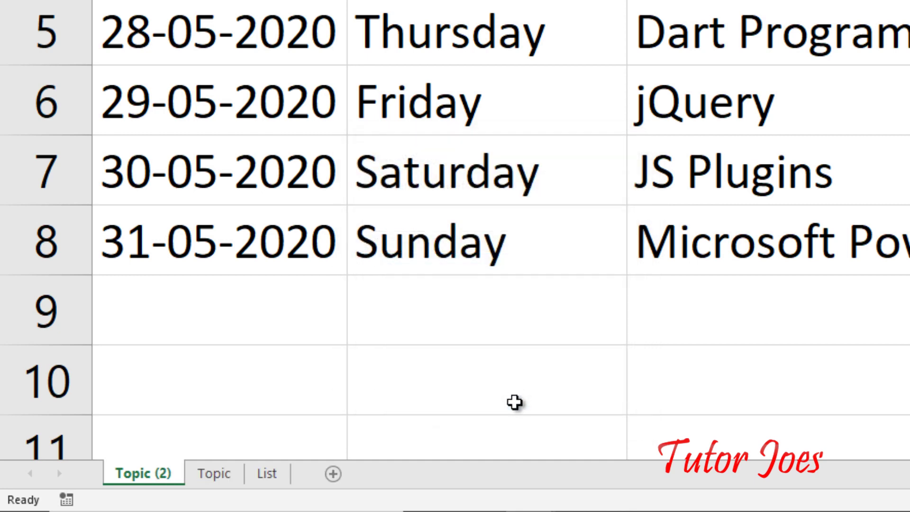
Step: Compare the copied sheet Topic (2) with the original Topic sheet by switching between them
{"action": "left_click", "coordinate": [215, 474]}
{"action": "left_click", "coordinate": [143, 474]}
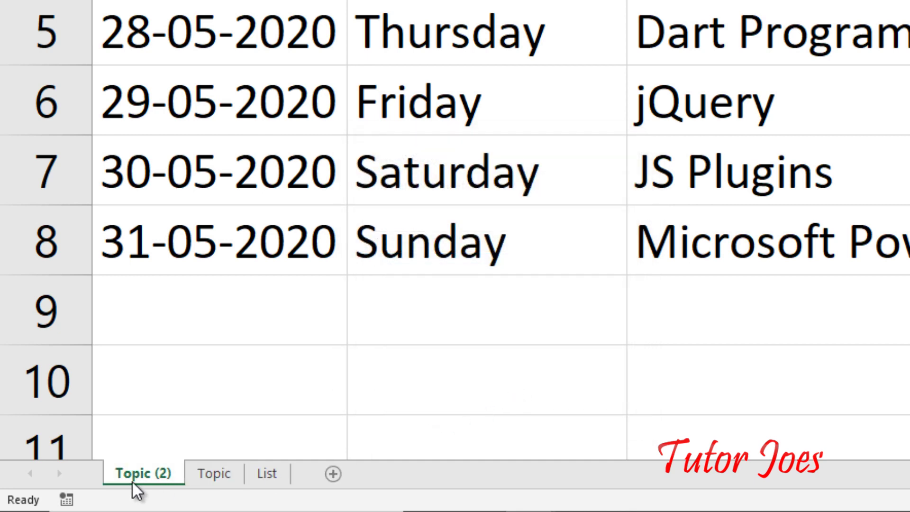
{"action": "left_click", "coordinate": [214, 474]}
{"action": "left_click", "coordinate": [142, 474]}
{"action": "left_click", "coordinate": [215, 474]}
{"action": "left_click", "coordinate": [171, 477]}
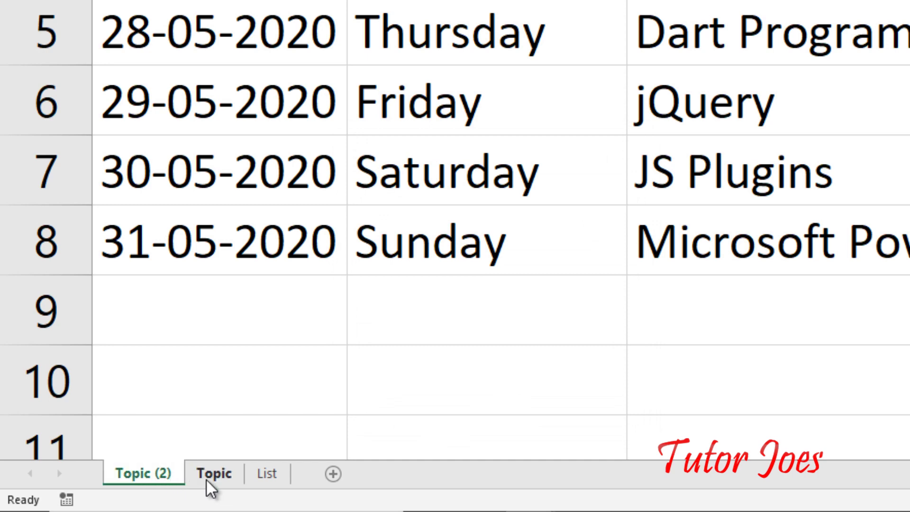
{"action": "left_click", "coordinate": [213, 481]}
{"action": "left_click", "coordinate": [159, 477]}
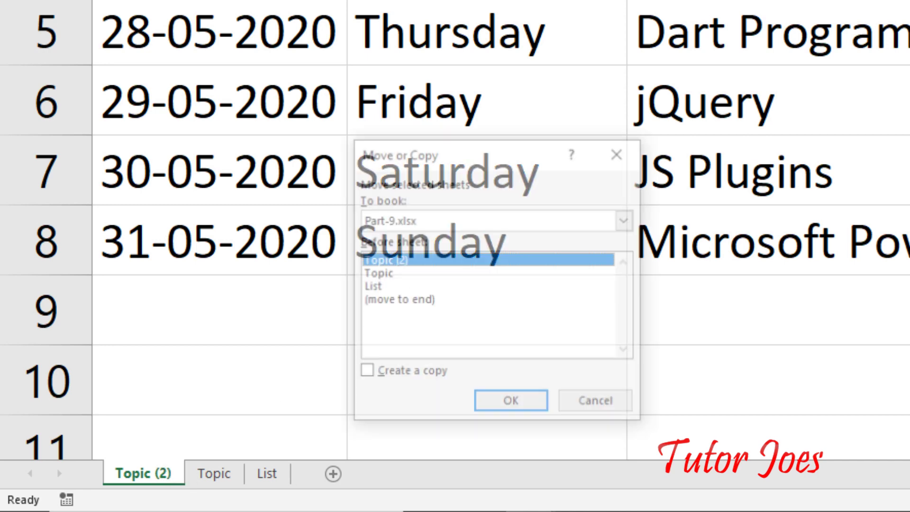
Step: Move the Topic (2) sheet to the end of the workbook and rearrange the sheets in the order Topic (2), List, Topic
{"action": "left_click_drag", "start_coordinate": [462, 148], "coordinate": [375, 177]}
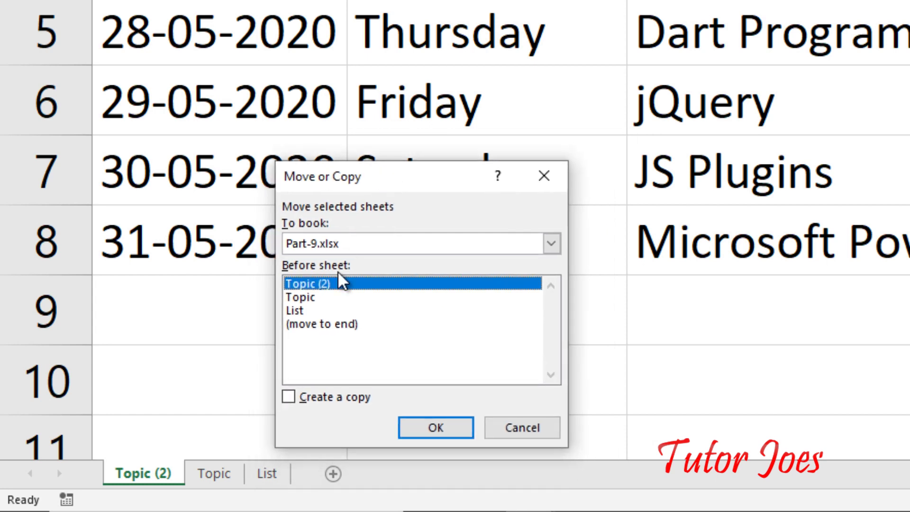
{"action": "left_click", "coordinate": [330, 325]}
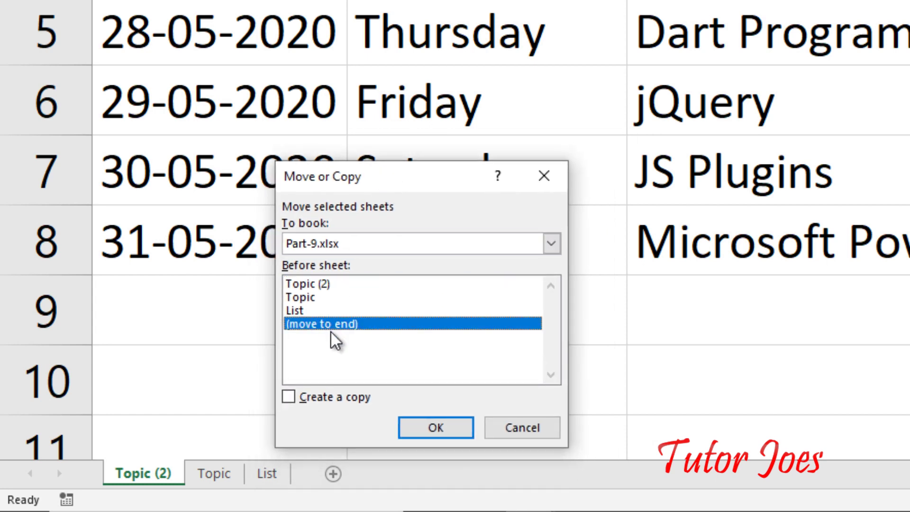
{"action": "left_click", "coordinate": [445, 423]}
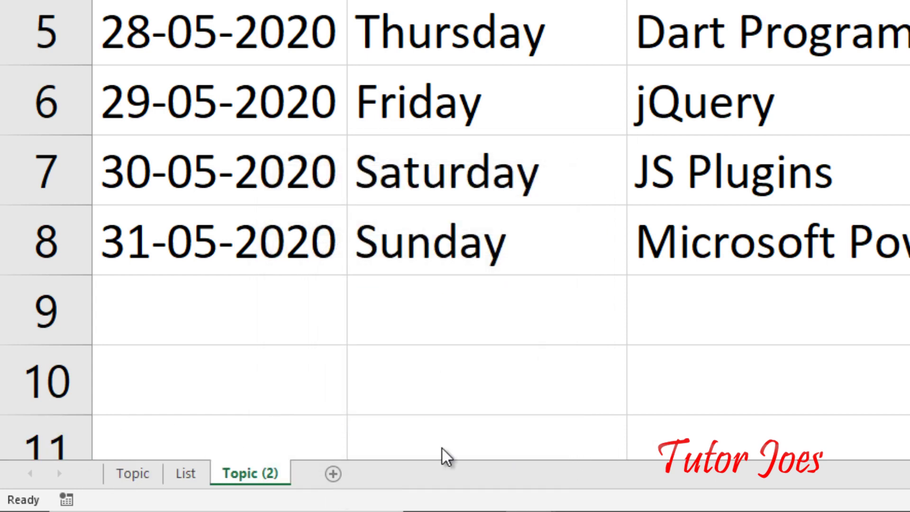
{"action": "left_click_drag", "start_coordinate": [127, 484], "coordinate": [112, 467]}
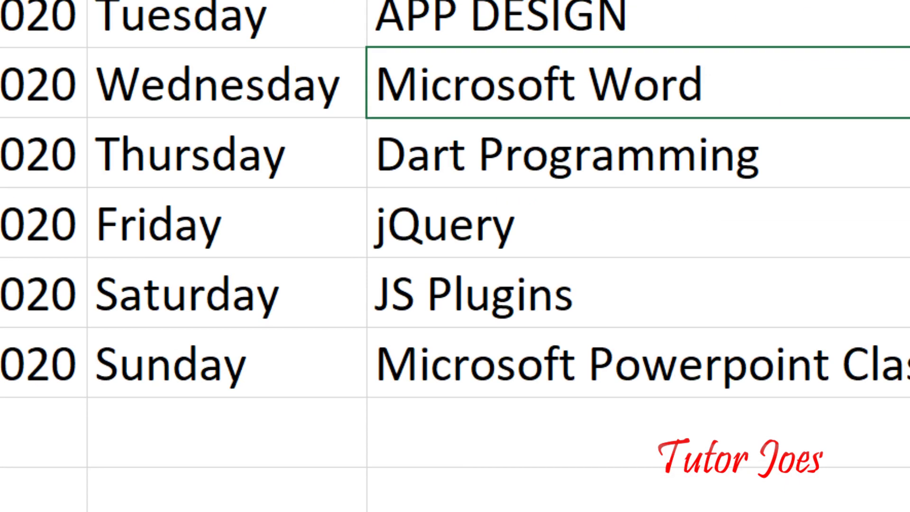
Step: Set the tab color of the Topic (2) sheet to the standard dark red
{"action": "left_click", "coordinate": [529, 72]}
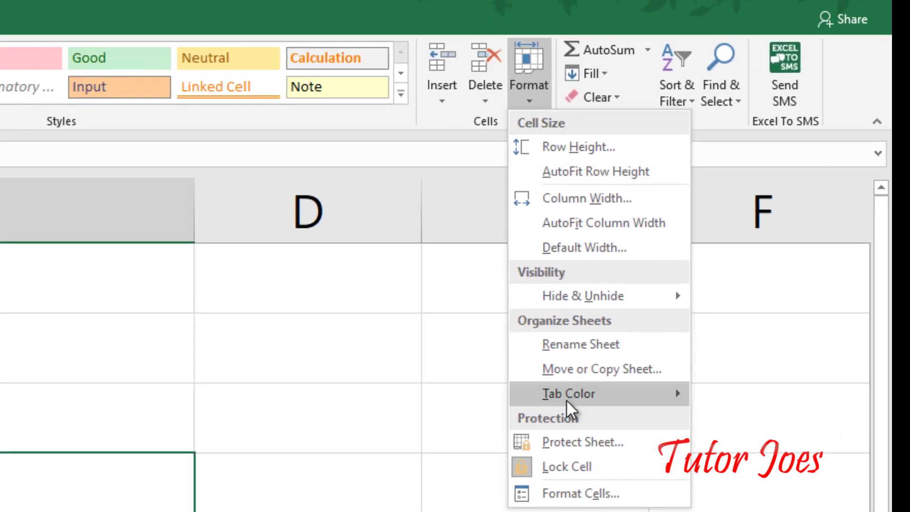
{"action": "mouse_move", "coordinate": [592, 399]}
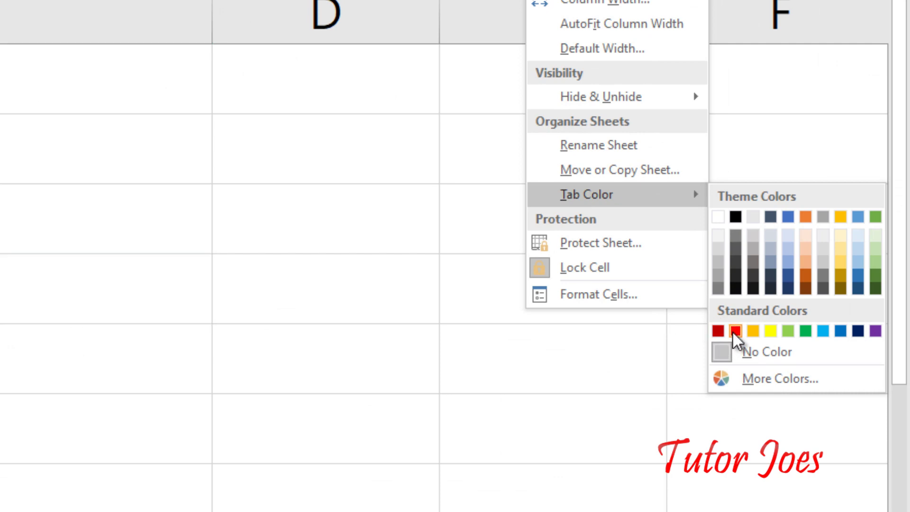
{"action": "left_click", "coordinate": [719, 331]}
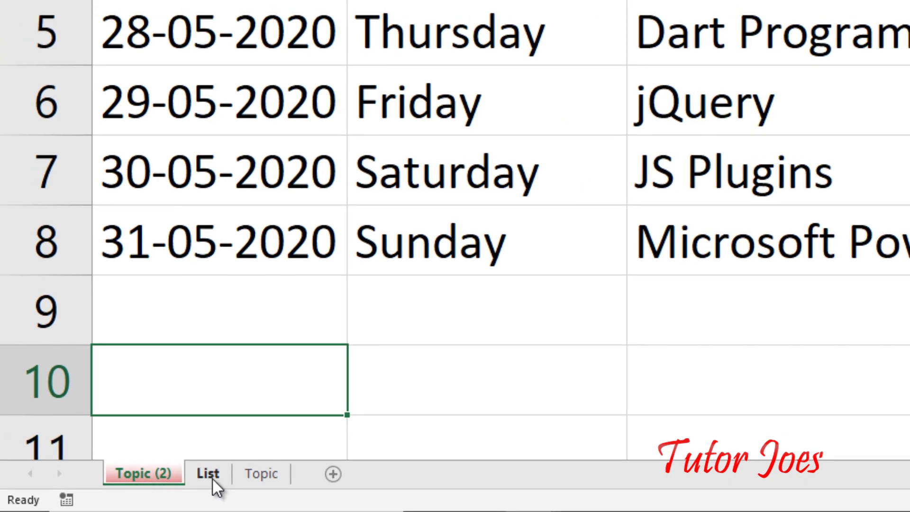
Step: Switch to the List sheet and set its tab color to the standard green
{"action": "left_click", "coordinate": [209, 474]}
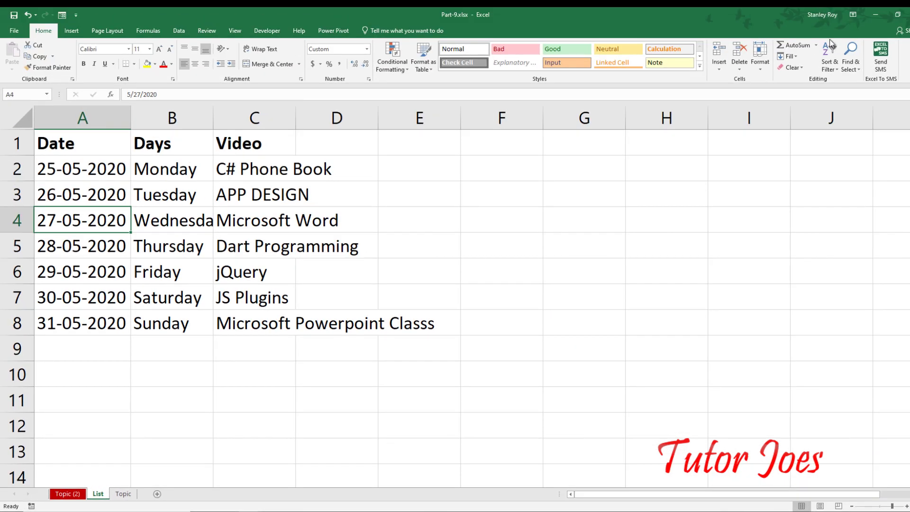
{"action": "scroll", "coordinate": [760, 71], "scroll_direction": "down", "scroll_amount": 1}
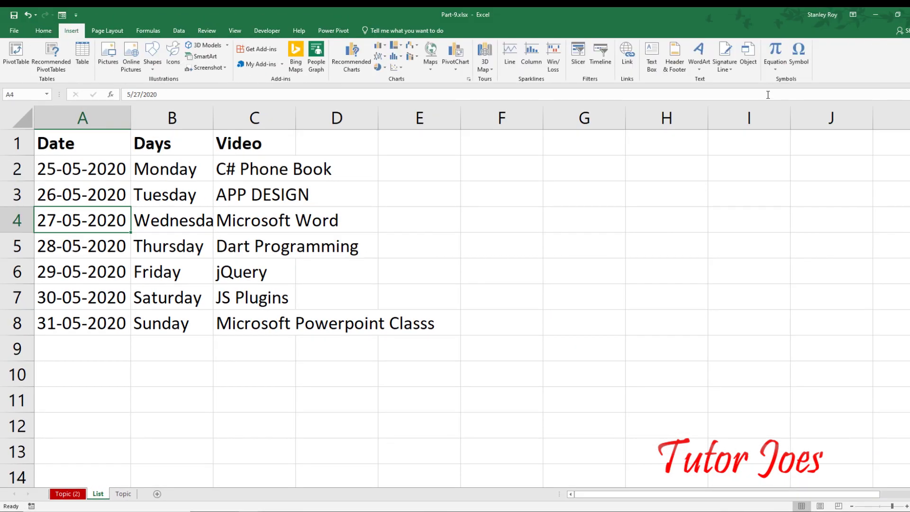
{"action": "left_click", "coordinate": [33, 31]}
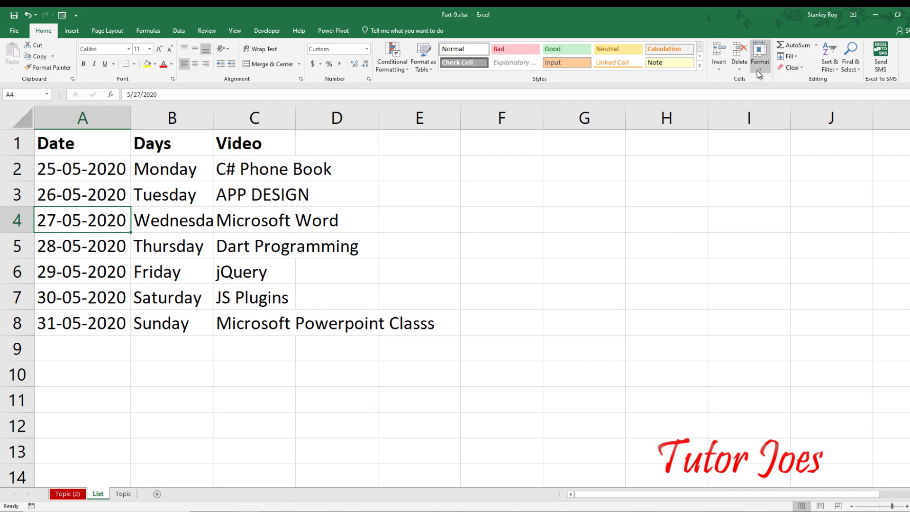
{"action": "left_click", "coordinate": [757, 70]}
{"action": "mouse_move", "coordinate": [815, 210]}
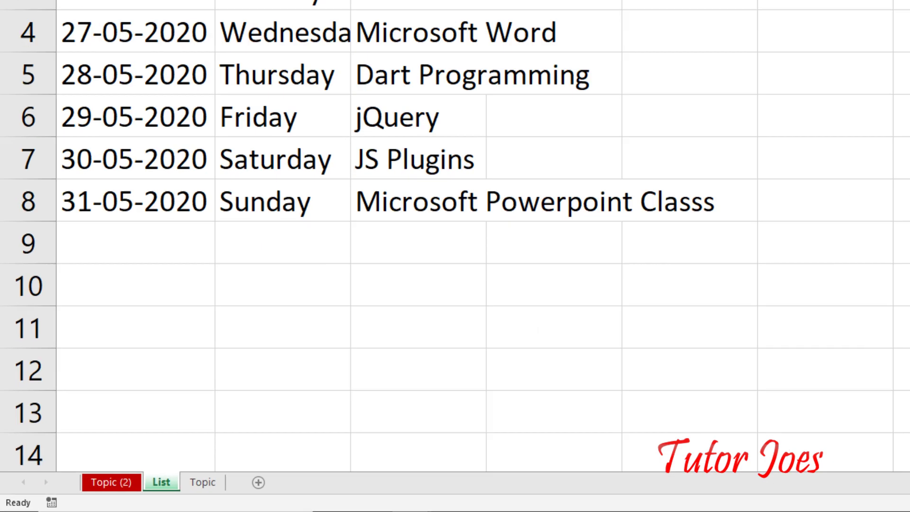
Step: Check the tab colors by switching among the Topic, Topic (2) and List sheets, finishing on Topic (2)
{"action": "left_click", "coordinate": [526, 448]}
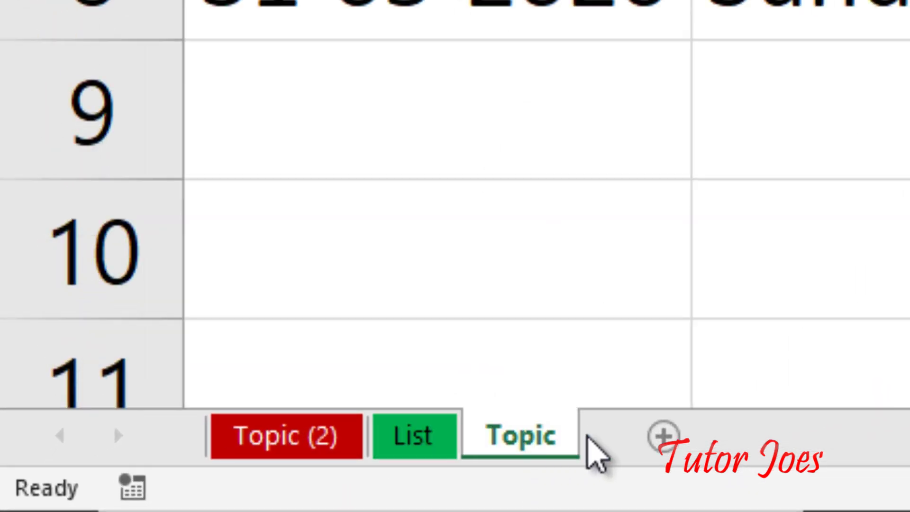
{"action": "left_click", "coordinate": [287, 436]}
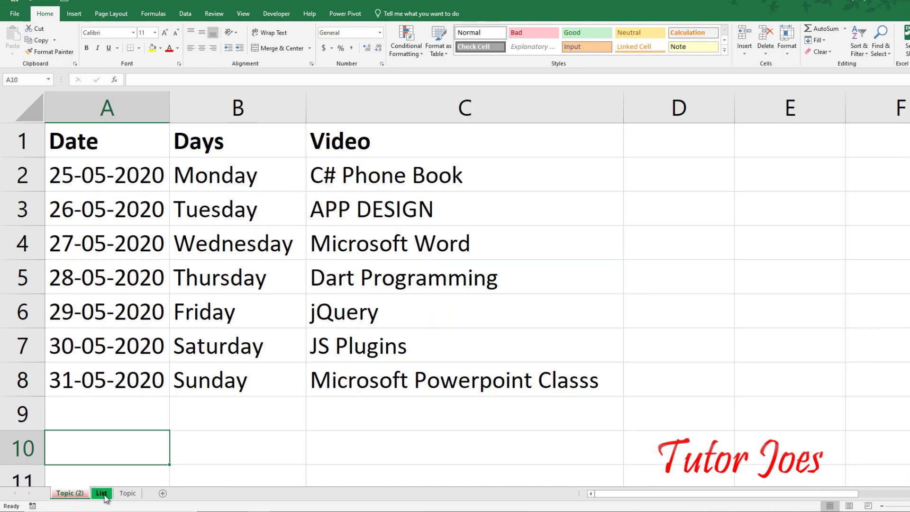
{"action": "left_click", "coordinate": [104, 495]}
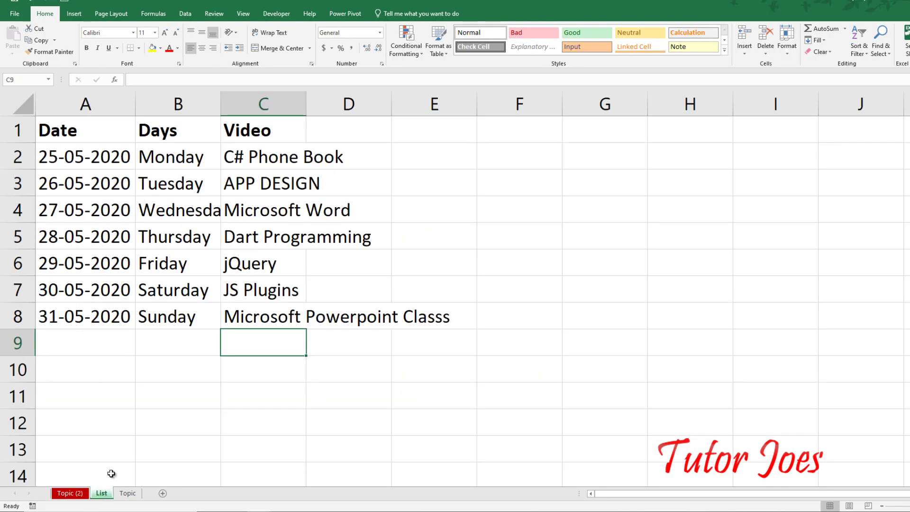
{"action": "left_click", "coordinate": [76, 493]}
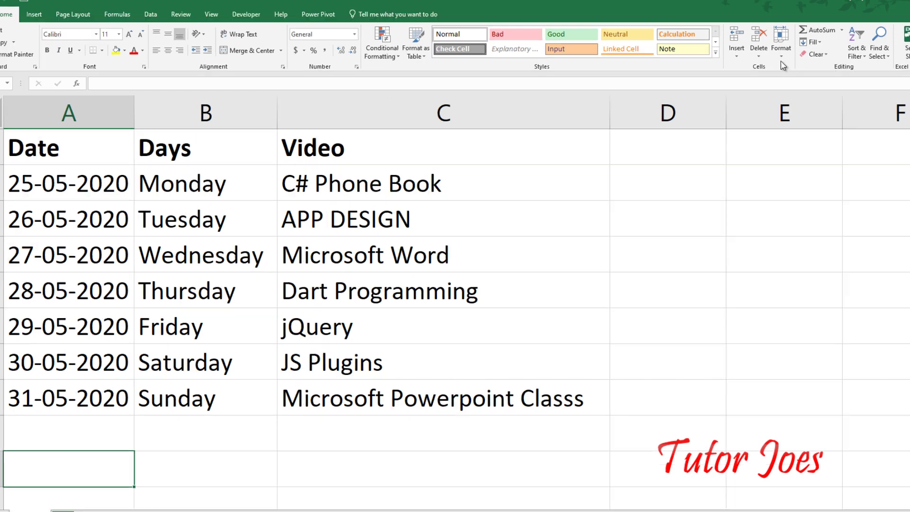
{"action": "left_click", "coordinate": [787, 46]}
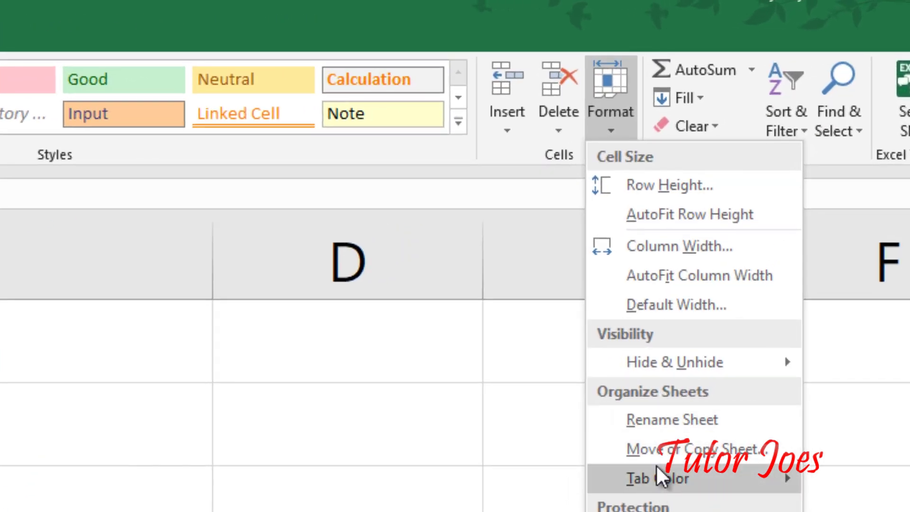
{"action": "mouse_move", "coordinate": [680, 488]}
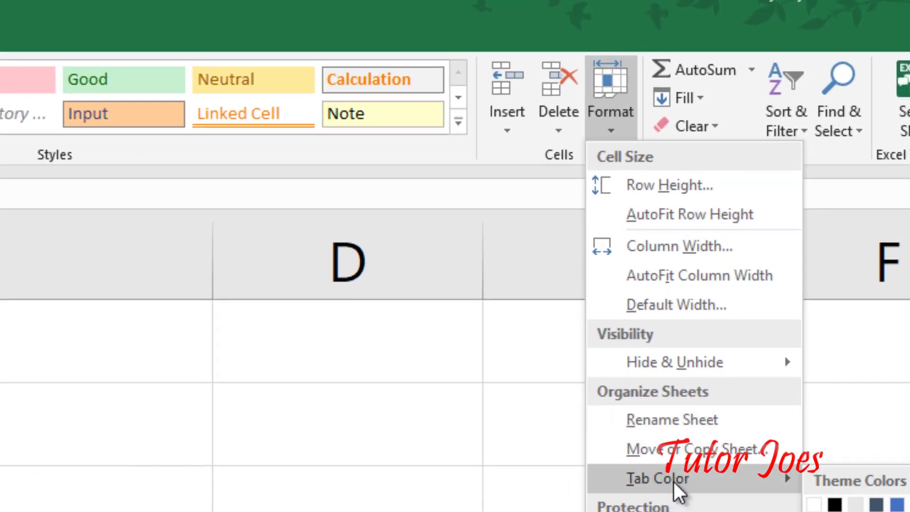
{"action": "left_click", "coordinate": [454, 484]}
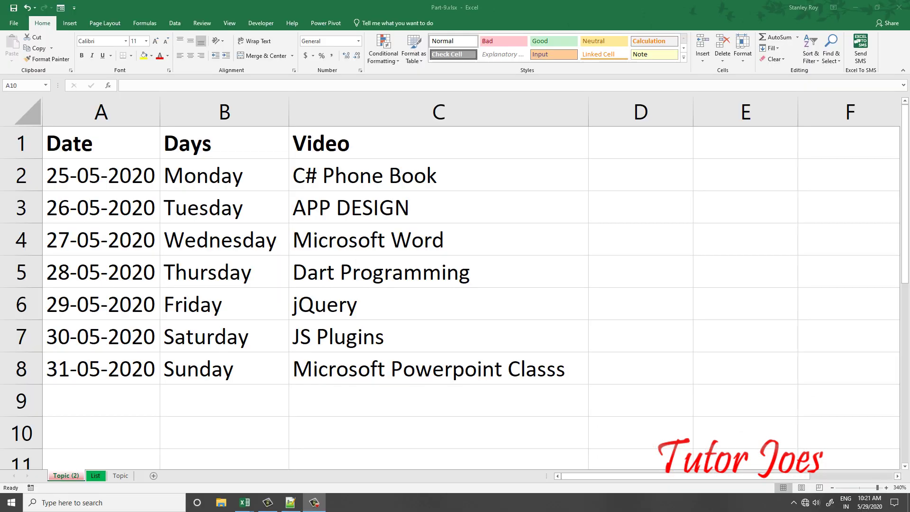